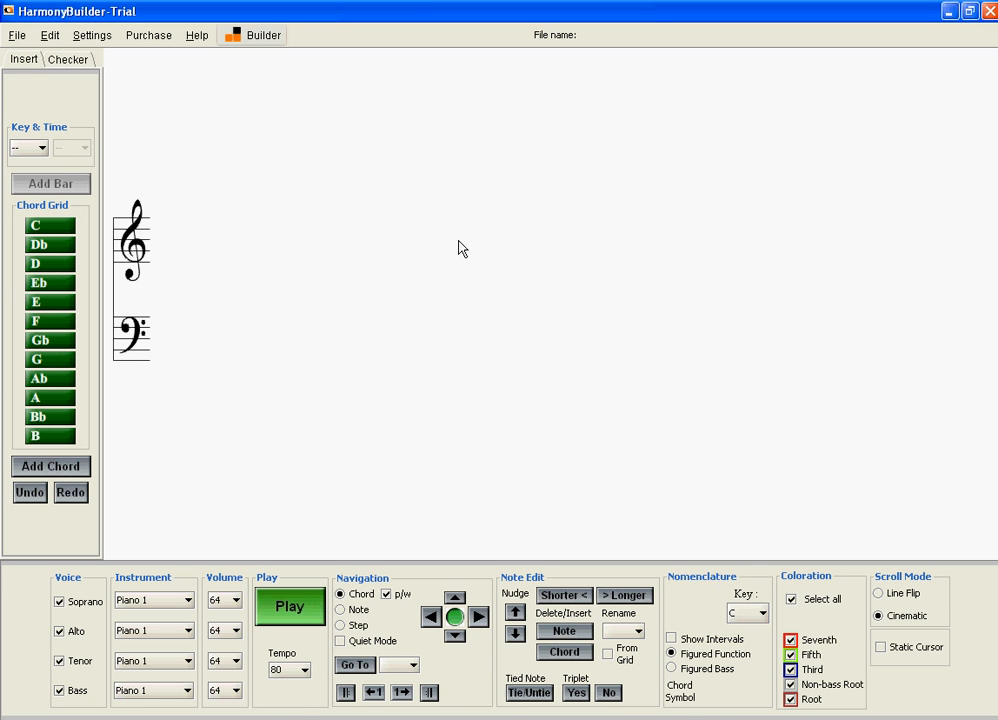
# Set the score to the key of C in 4/4 time and add a bar without a pick-up bar.
pyautogui.click(42, 148)
pyautogui.click(36, 180)
pyautogui.click(84, 150)
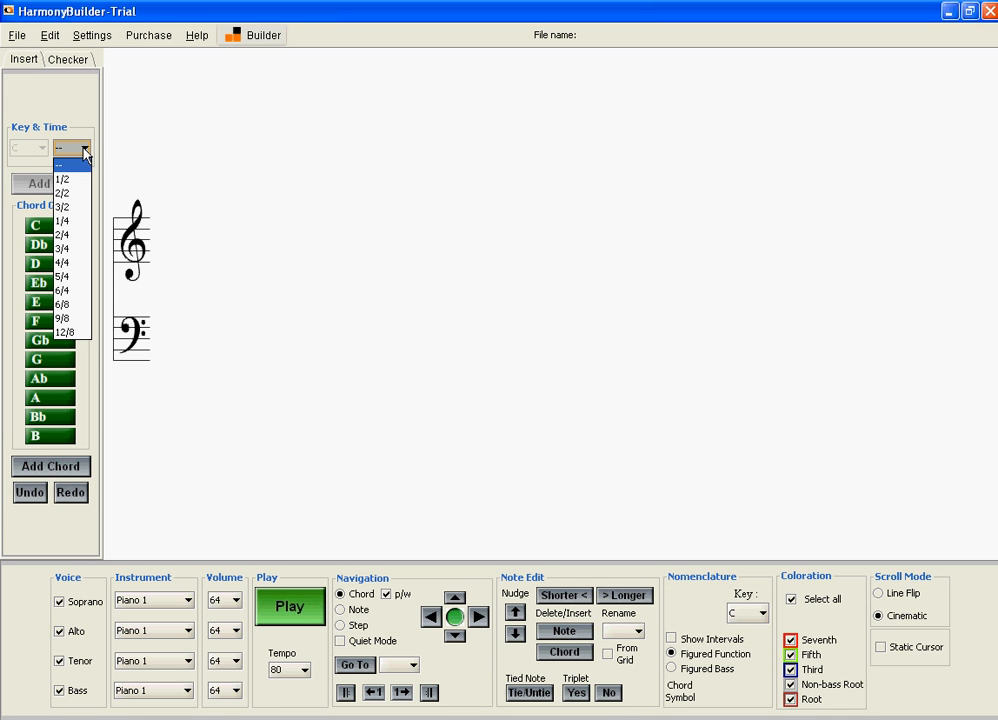
pyautogui.click(69, 264)
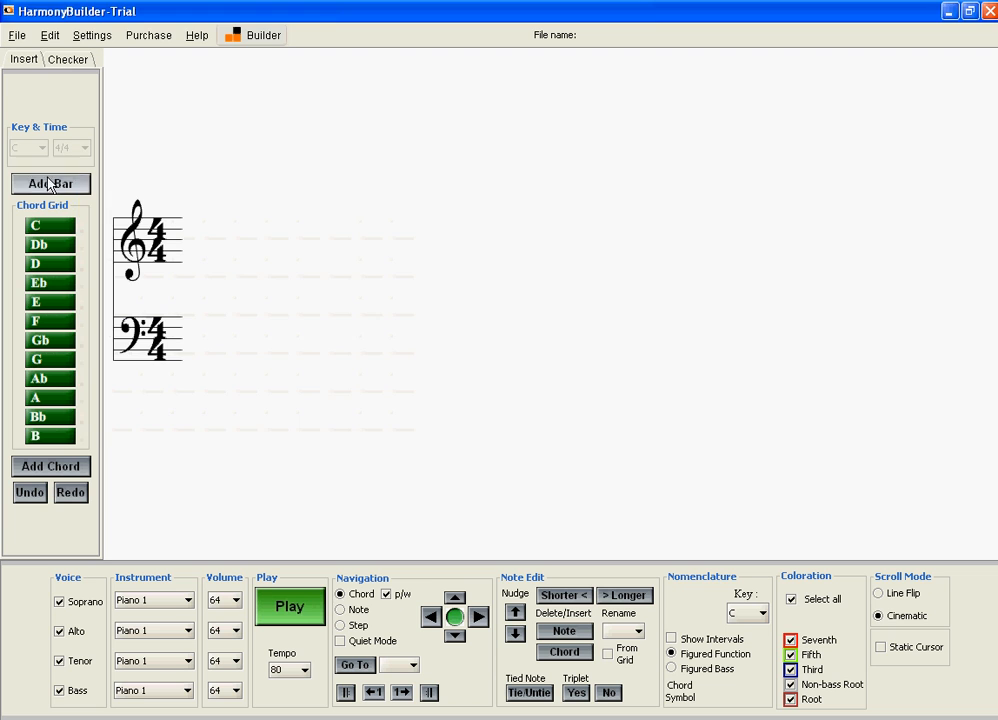
pyautogui.click(62, 186)
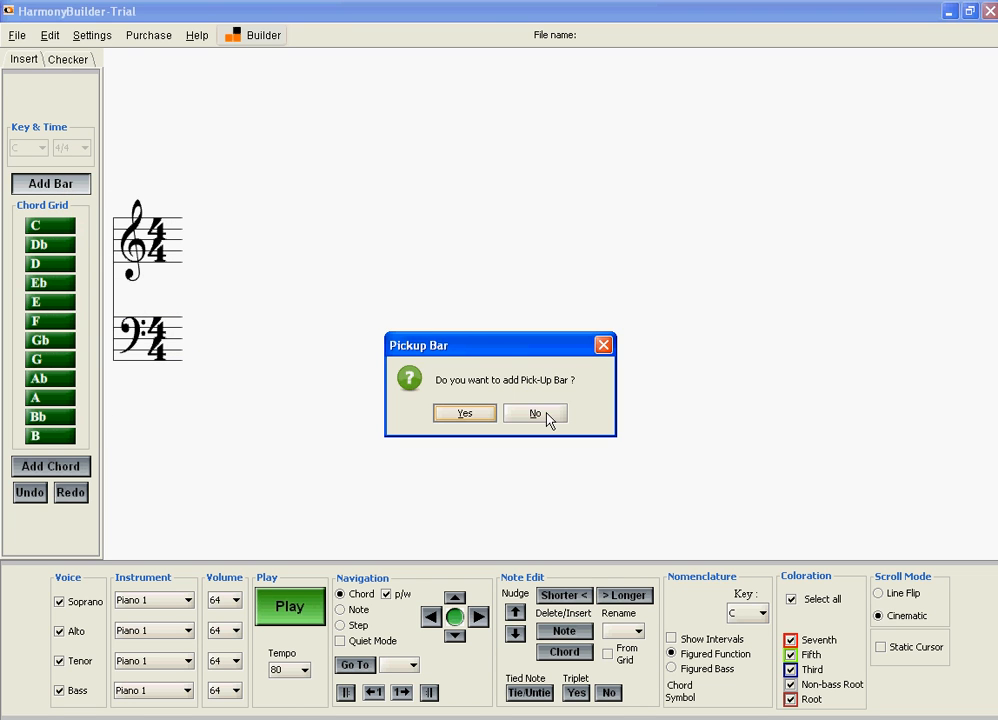
pyautogui.click(545, 412)
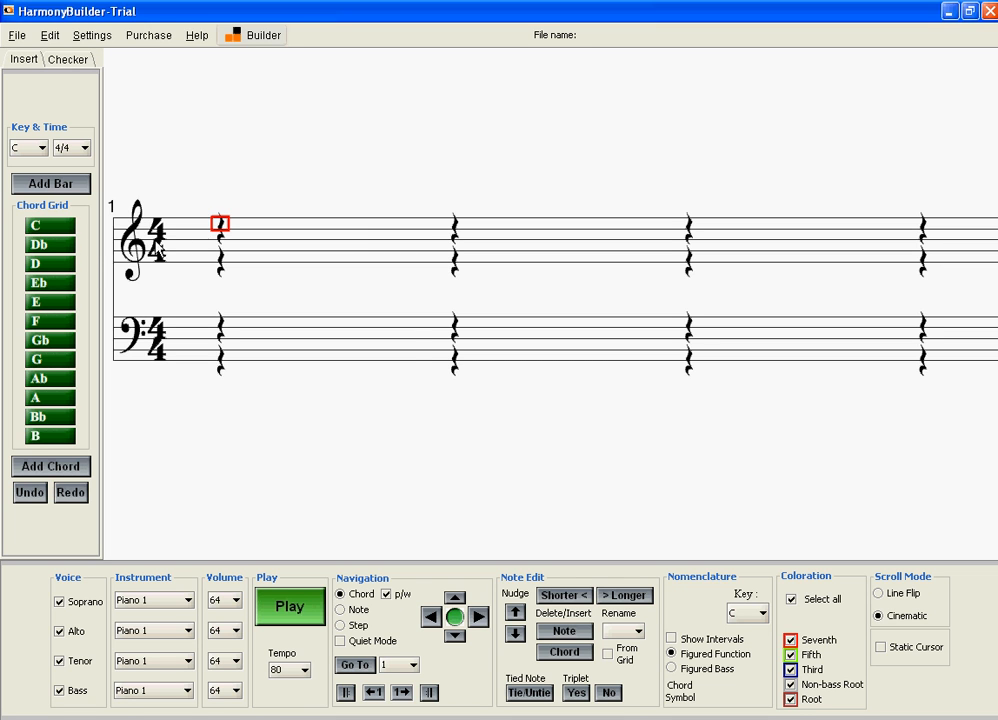
# Add a C major chord on the first beat and a D minor chord on the second beat.
pyautogui.moveTo(53, 245)
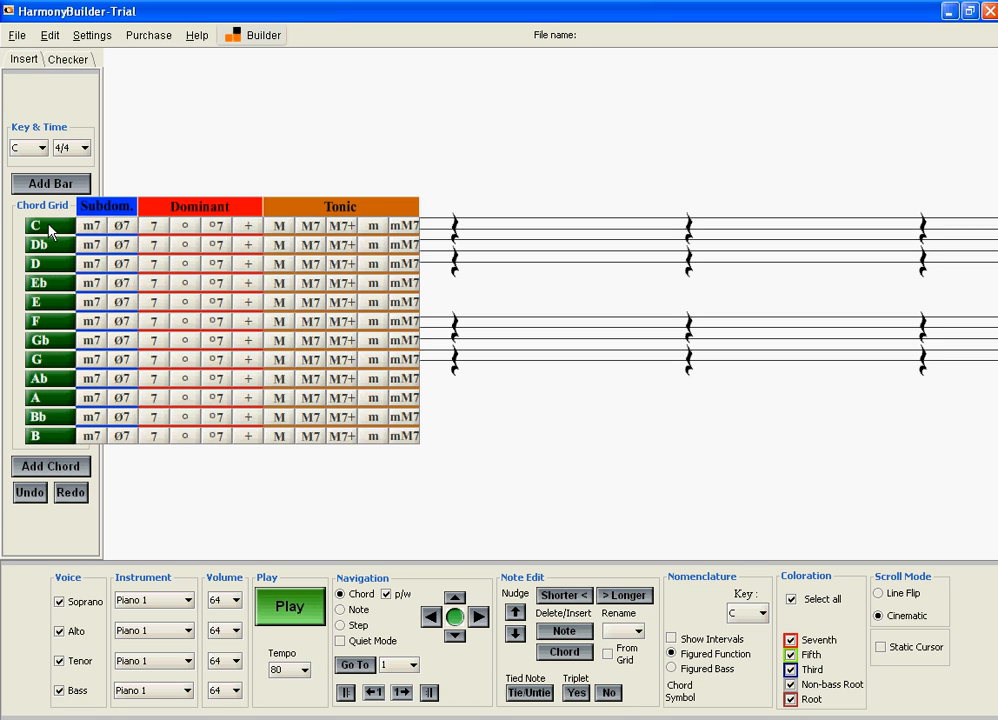
pyautogui.click(281, 226)
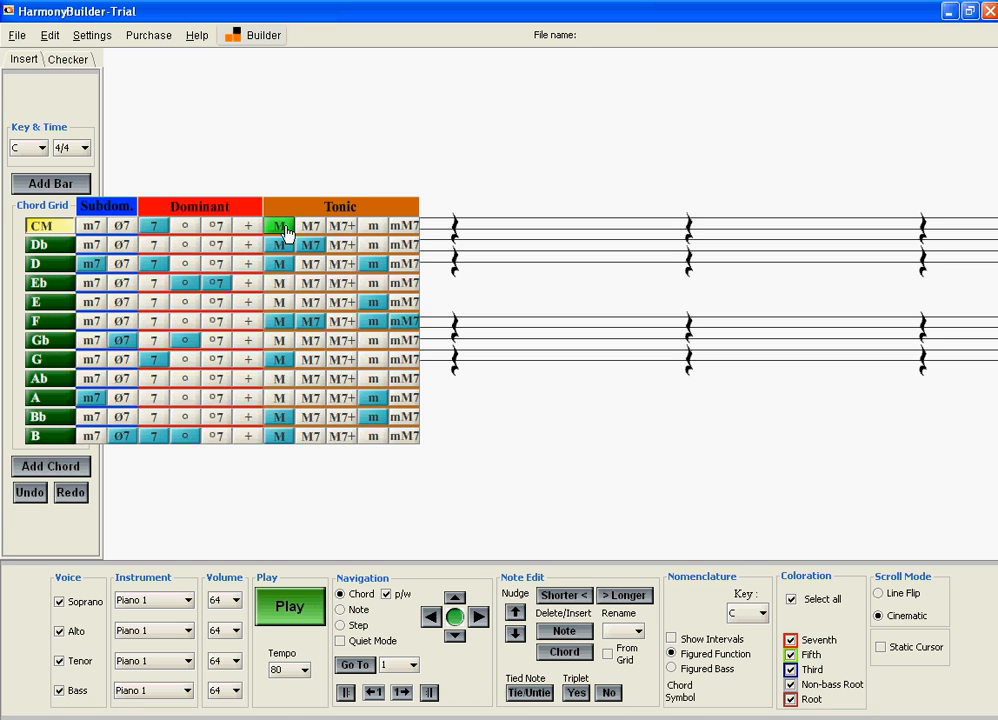
pyautogui.click(72, 465)
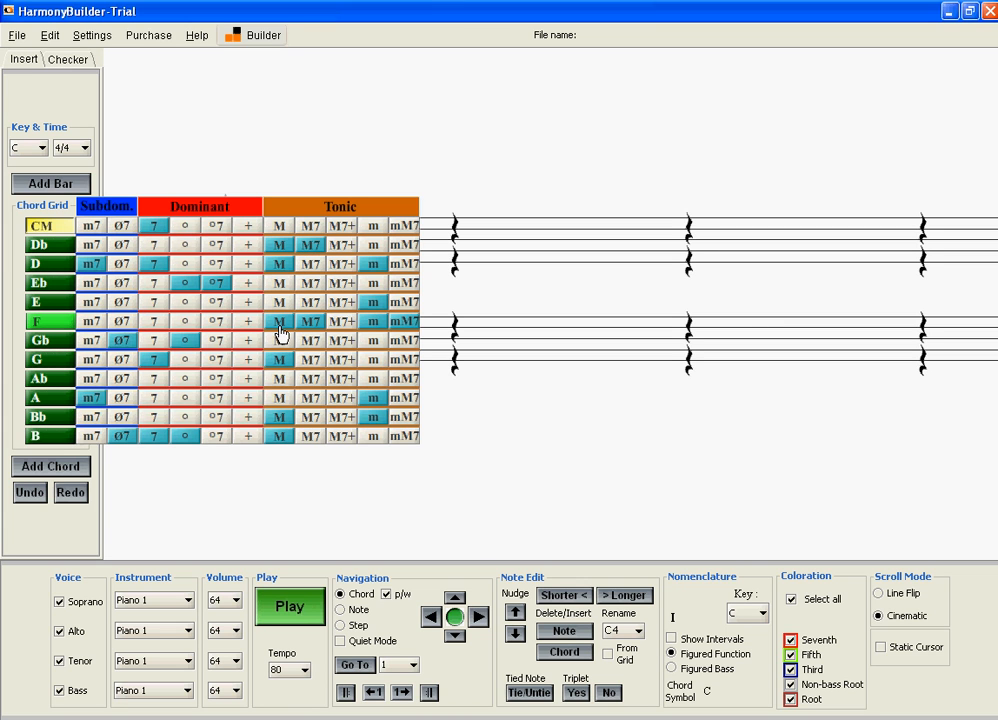
pyautogui.click(370, 266)
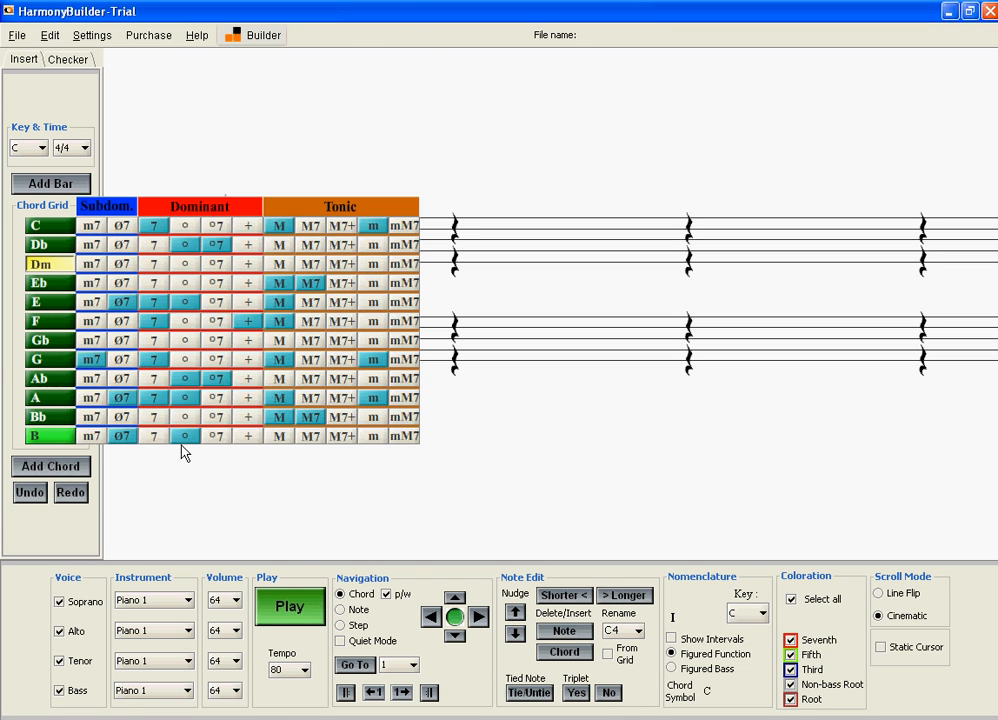
pyautogui.click(52, 467)
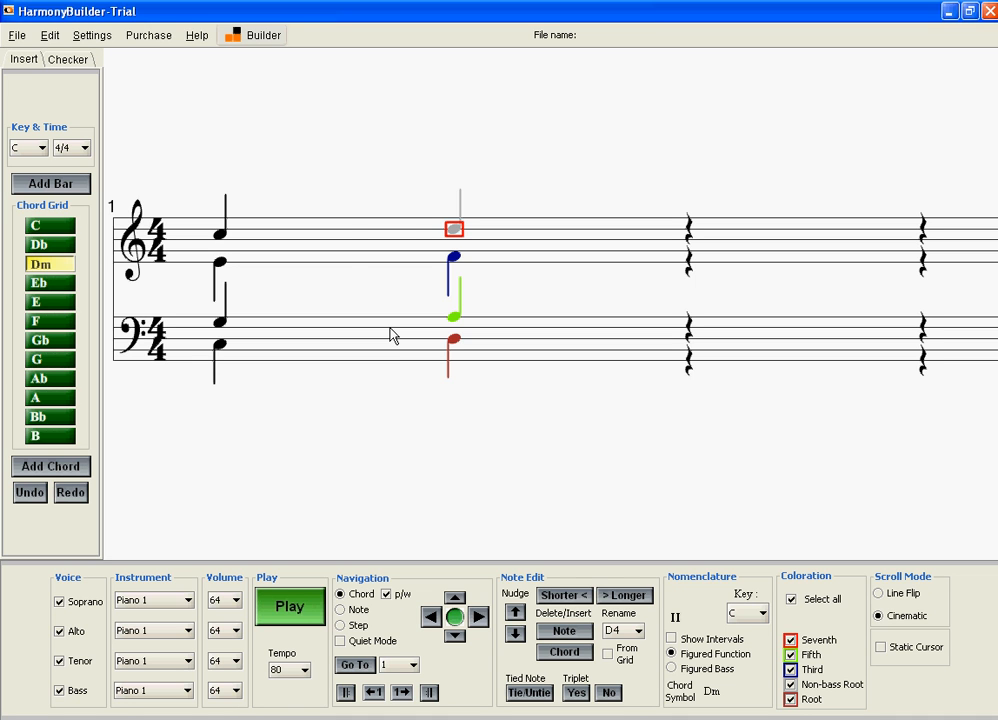
# Add a G7 chord on the third beat of the first bar.
pyautogui.moveTo(50, 283)
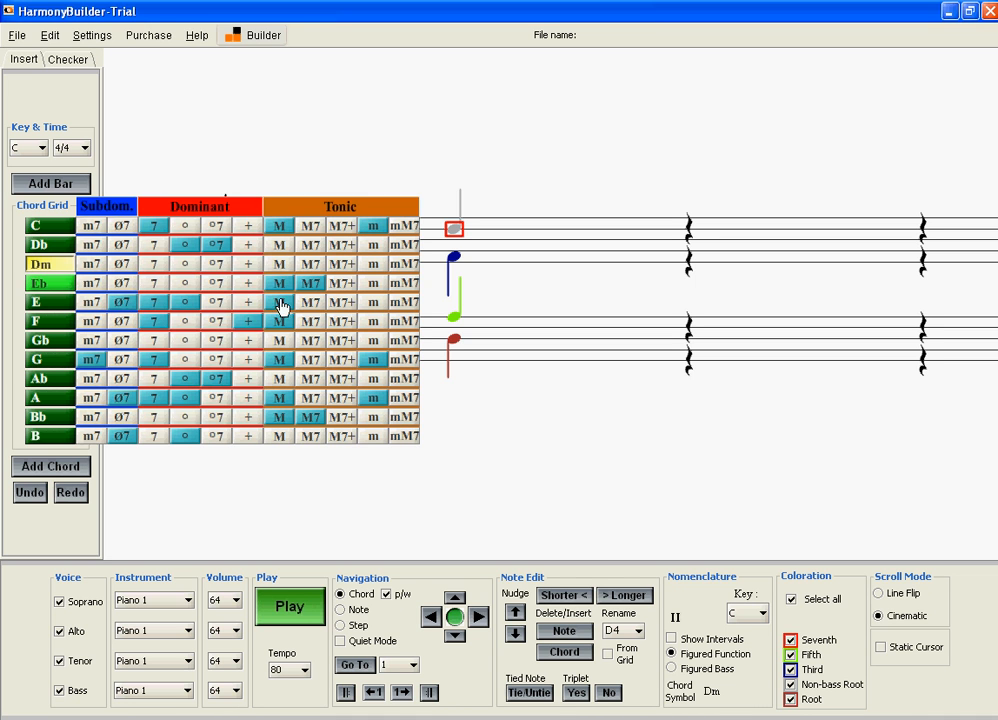
pyautogui.click(159, 364)
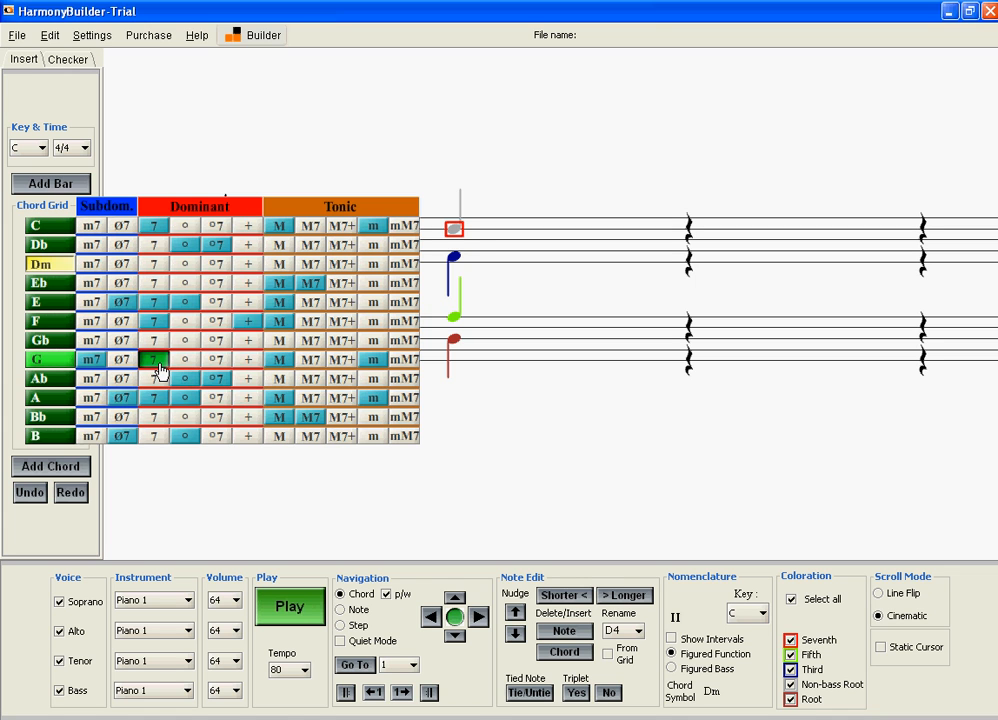
pyautogui.click(159, 370)
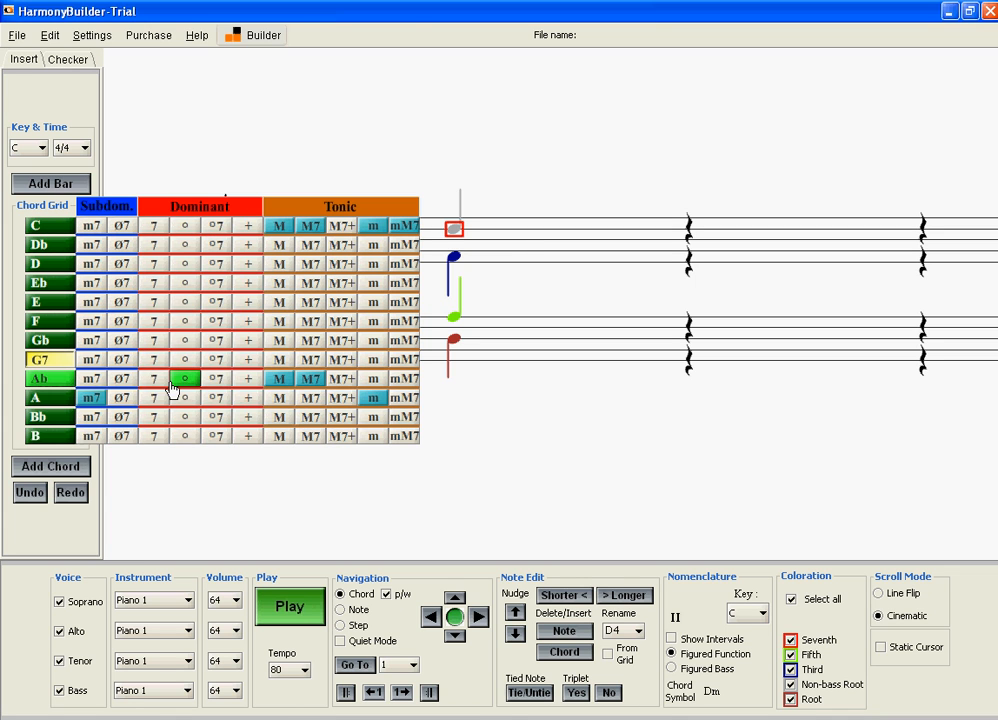
pyautogui.click(79, 466)
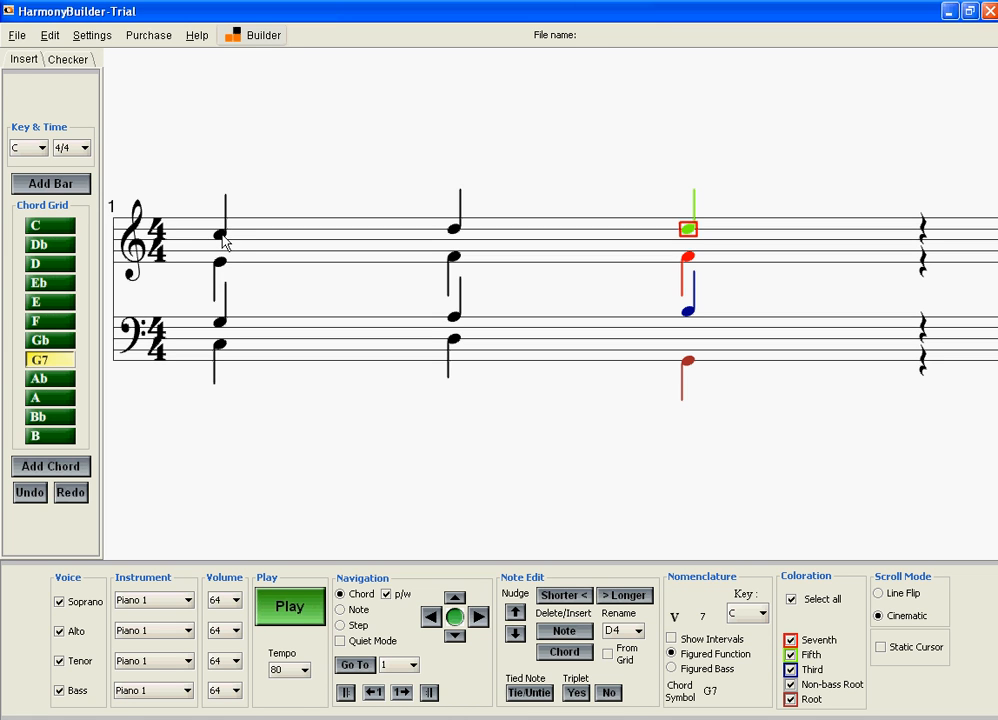
# Enable the red, purple and four orange checker rules, plus the overlapping, Ranges and Int. Limits restrictions.
pyautogui.click(63, 57)
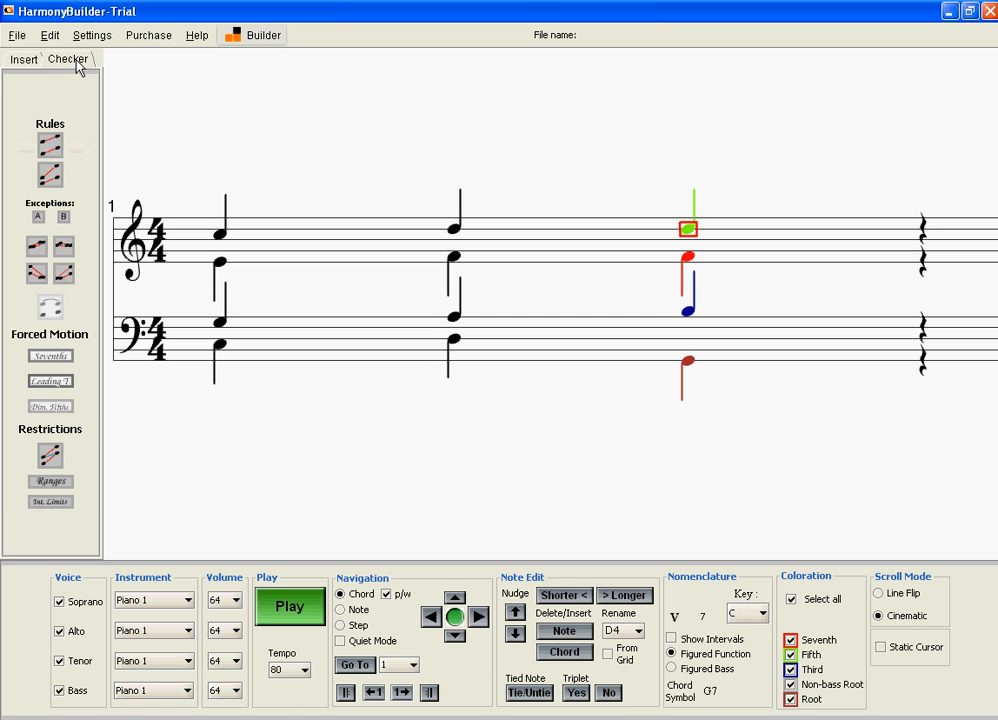
pyautogui.click(55, 148)
pyautogui.click(55, 177)
pyautogui.click(38, 246)
pyautogui.click(63, 248)
pyautogui.click(37, 273)
pyautogui.click(63, 273)
pyautogui.click(51, 456)
pyautogui.click(51, 481)
pyautogui.click(55, 502)
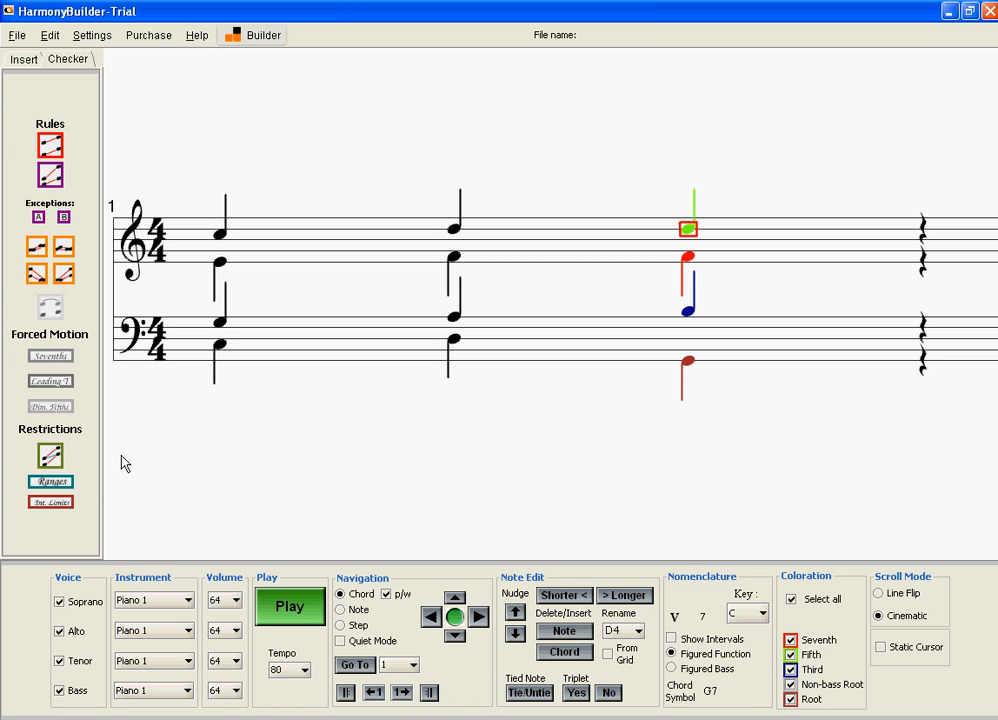
# Consult the checker legend in the browser's HarmonyBuilder manual, and return to the score to inspect the chords for voice-leading errors.
pyautogui.hotkey('alt', 'Tab')
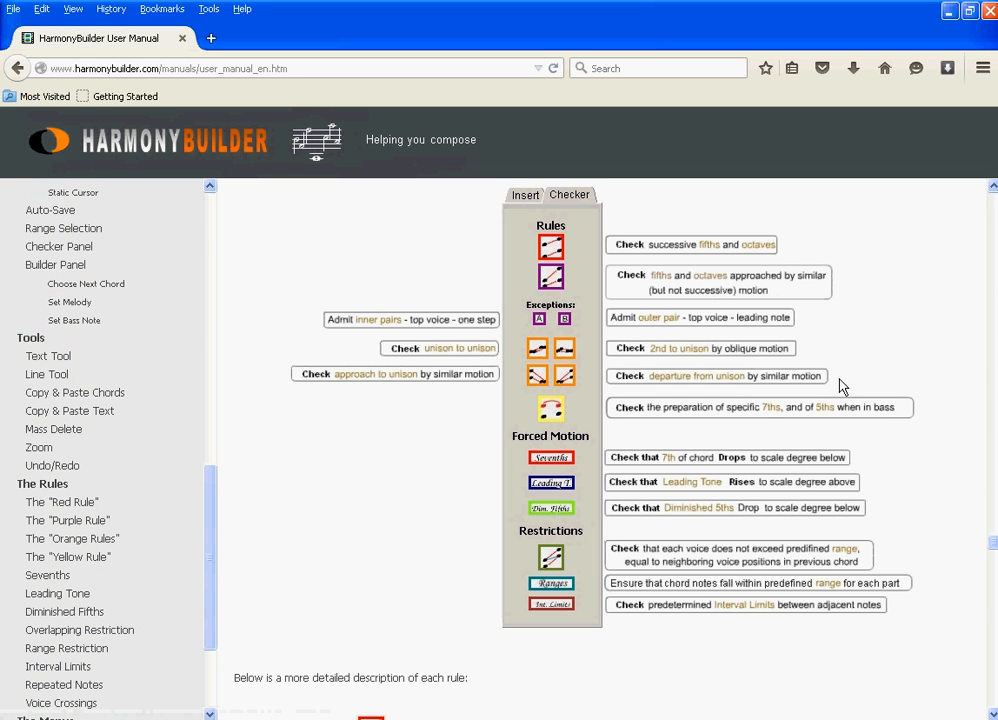
pyautogui.hotkey('alt', 'Tab')
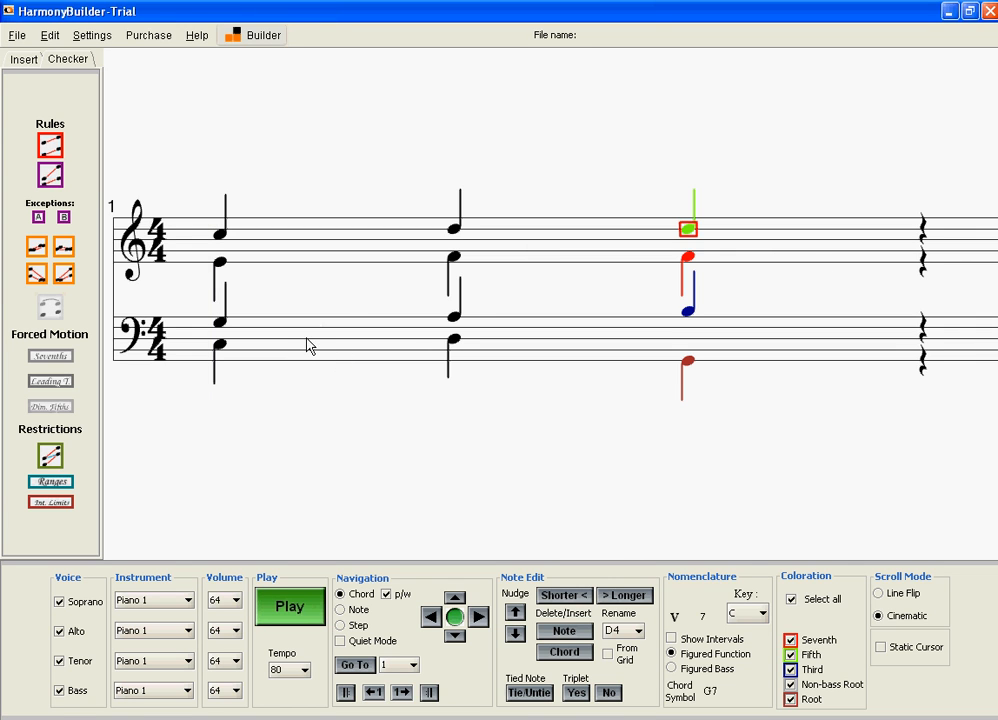
pyautogui.press('Left')
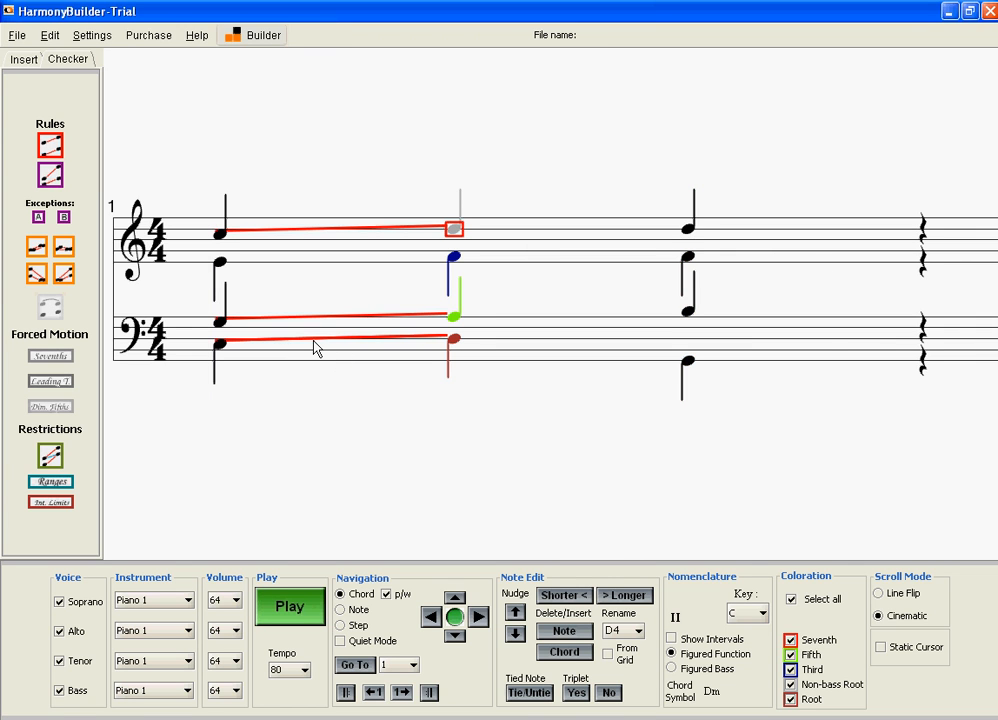
pyautogui.press('Right')
pyautogui.press('Left')
pyautogui.press('Left')
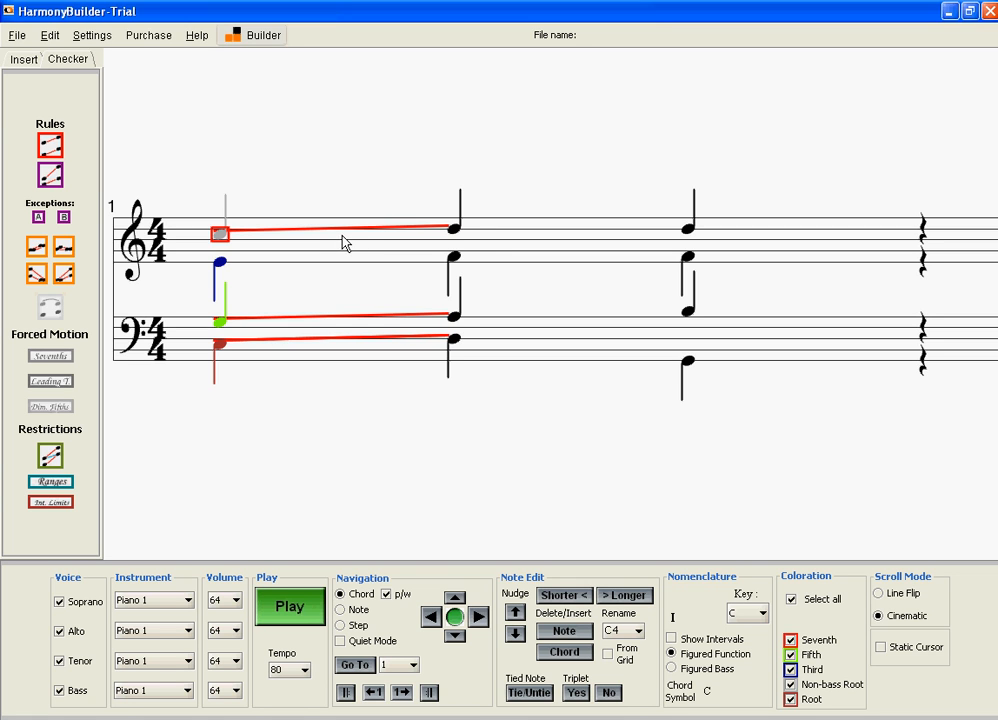
# Raise the second chord's tenor to B2 and its soprano to E4.
pyautogui.click(454, 318)
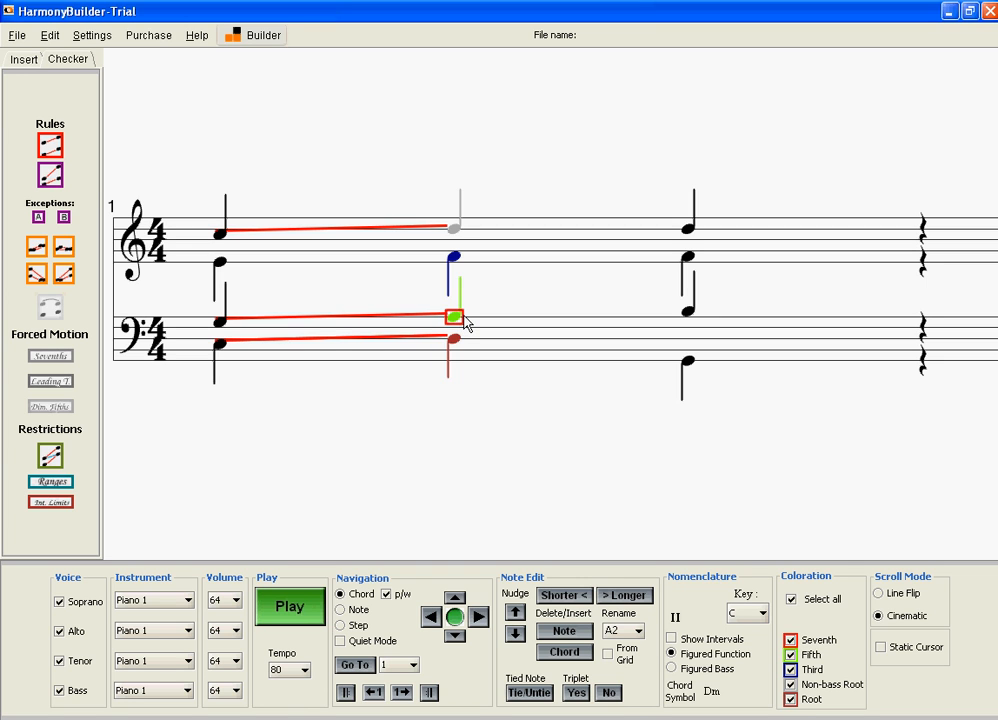
pyautogui.press('Up')
pyautogui.press('Up')
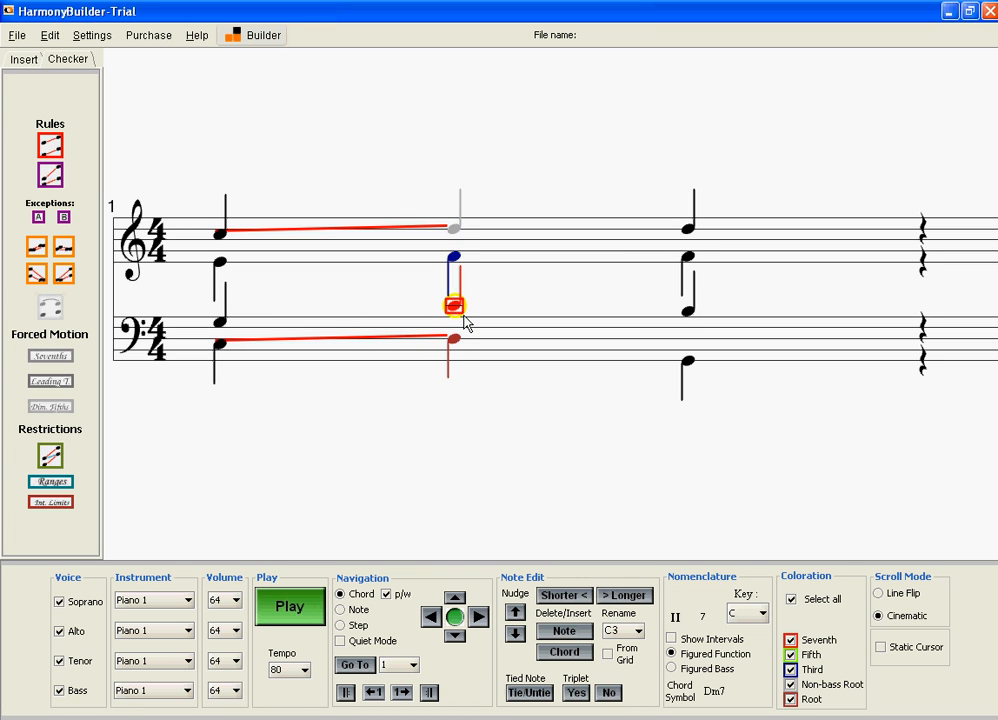
pyautogui.press('Down')
pyautogui.press('Up')
pyautogui.press('Up')
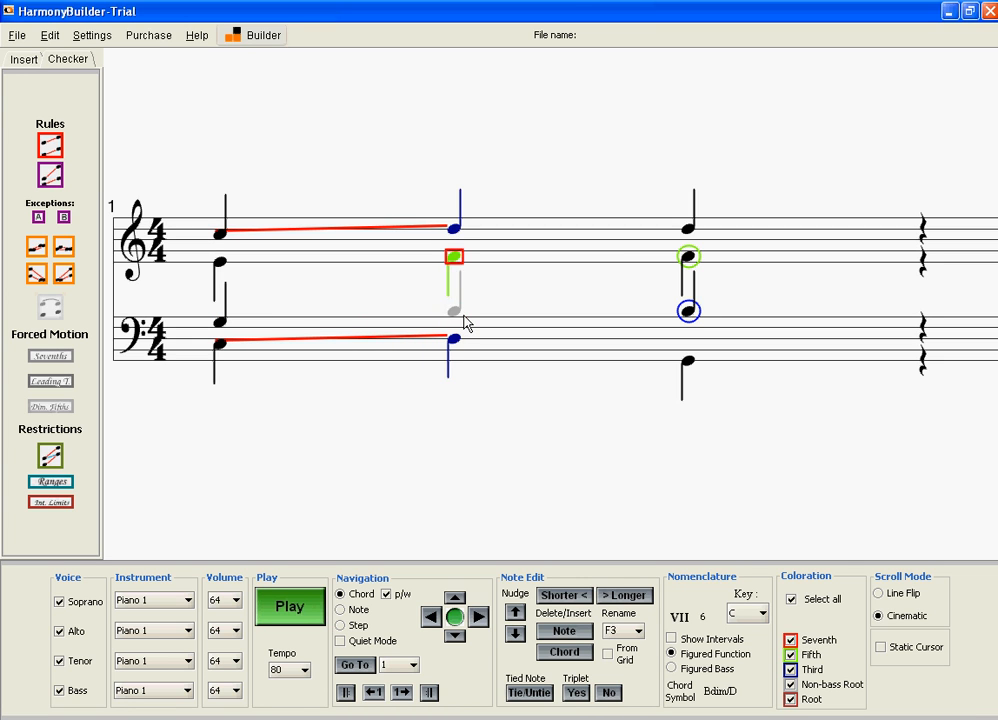
pyautogui.hotkey('shift', 'Up')
pyautogui.hotkey('shift', 'Up')
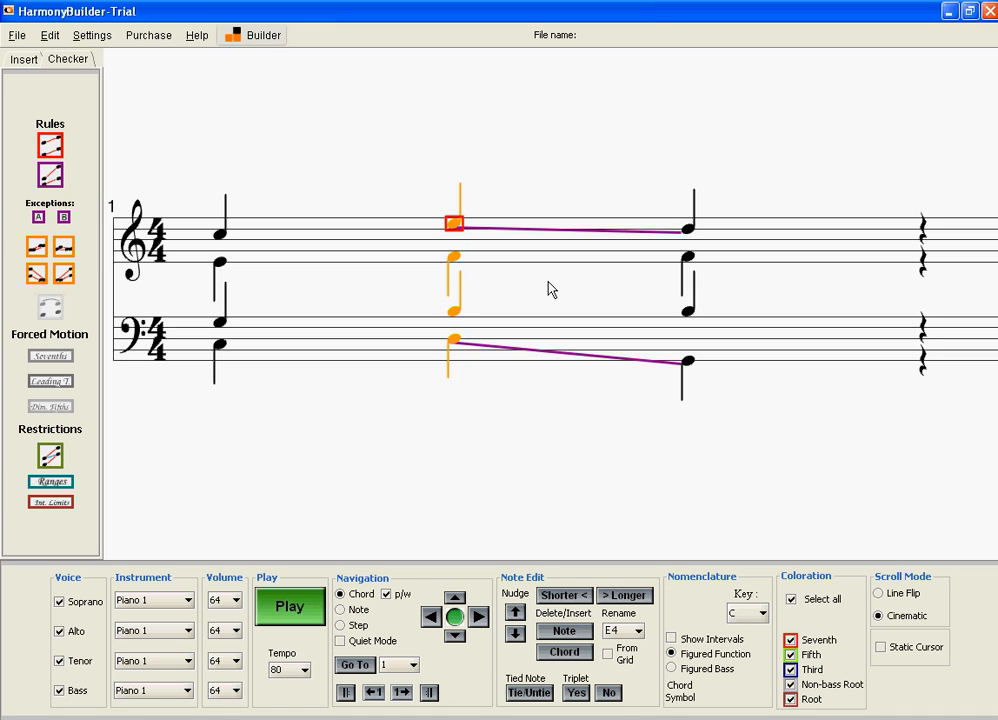
# Open the Builder panel and lower the second chord's soprano to D4.
pyautogui.click(267, 37)
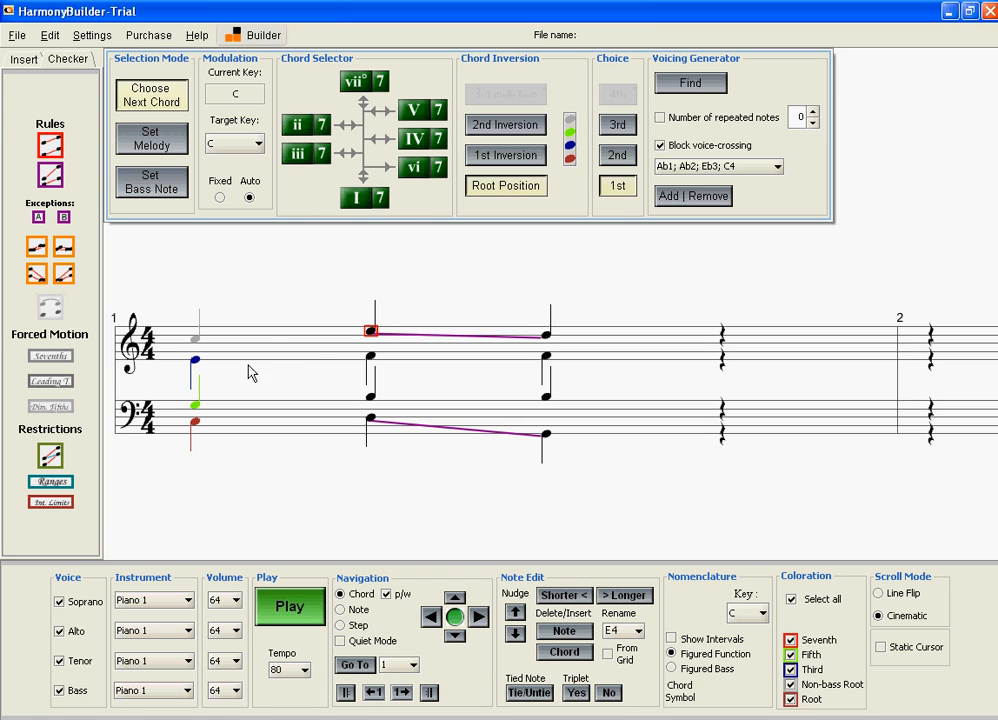
pyautogui.click(197, 342)
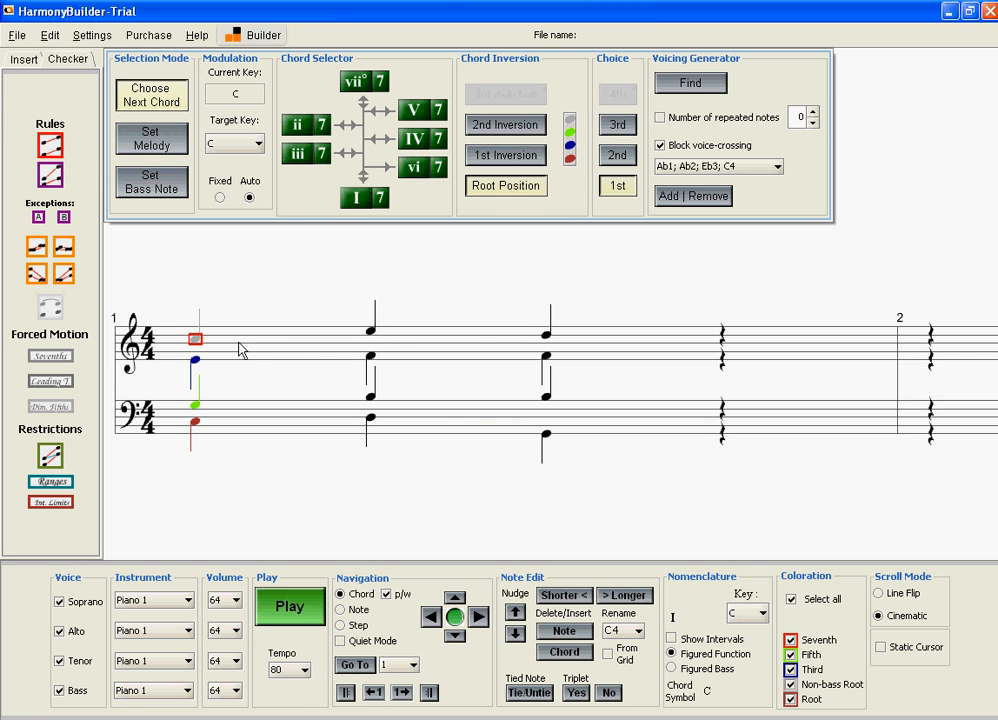
pyautogui.press('Right')
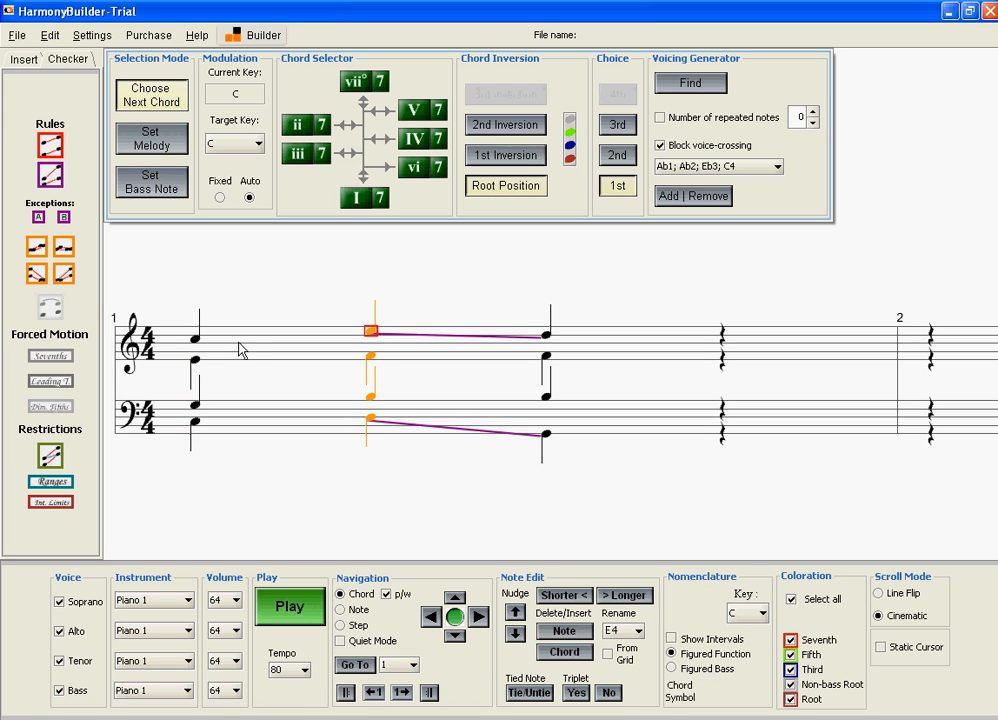
pyautogui.press('Down')
pyautogui.press('Down')
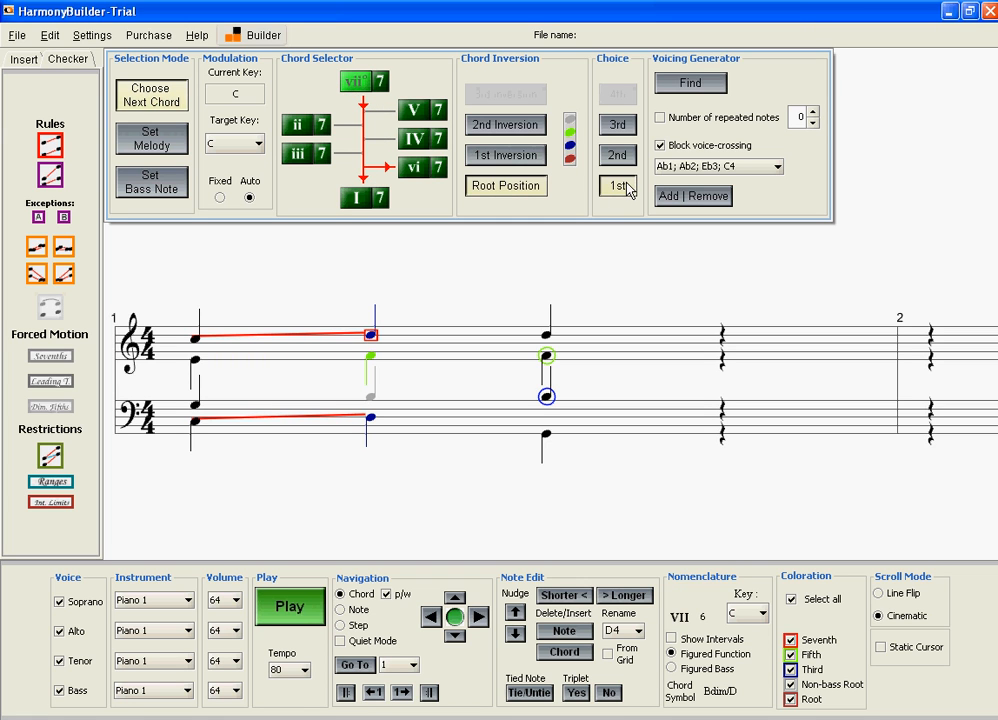
# Find the permitted voicings for the second chord and replace it with the voicing B1; B2; F3; D4.
pyautogui.click(703, 86)
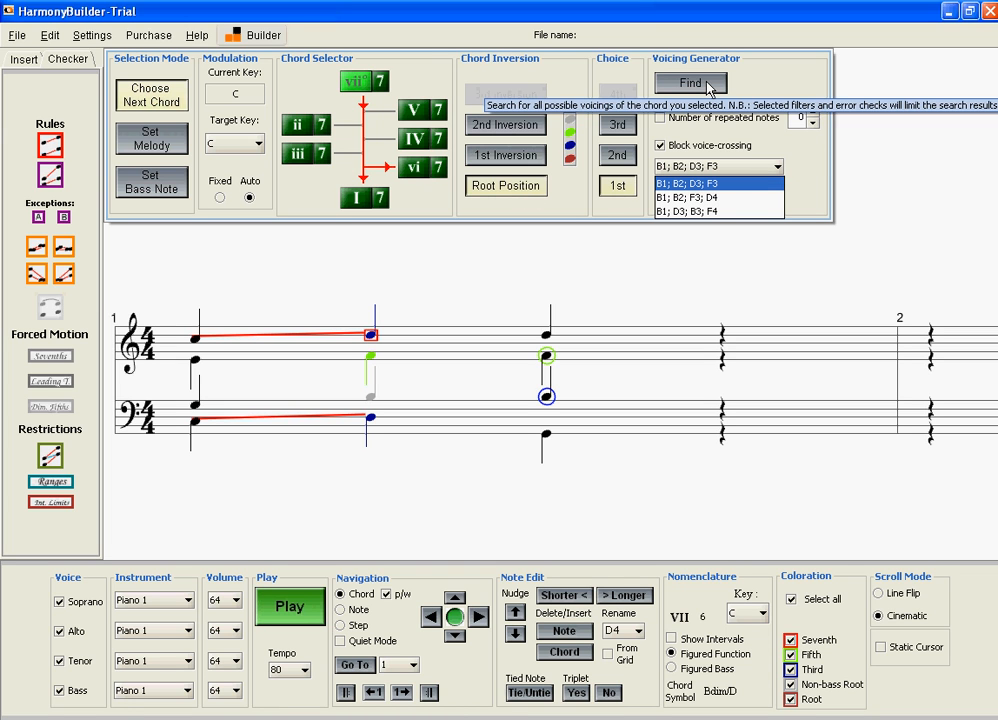
pyautogui.click(697, 198)
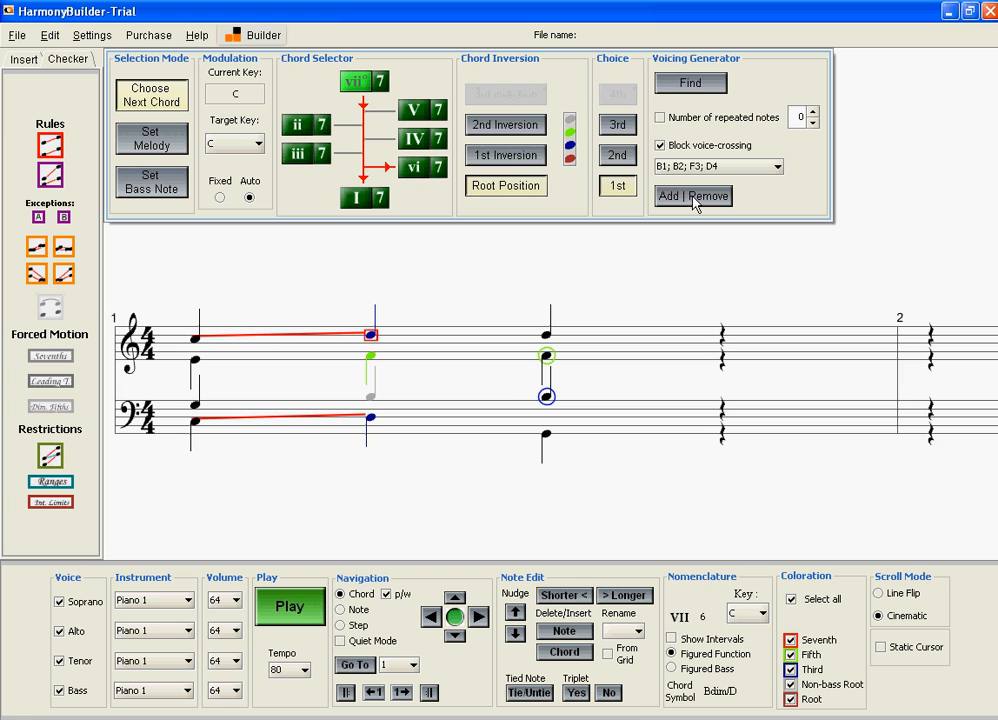
pyautogui.click(697, 197)
pyautogui.click(699, 198)
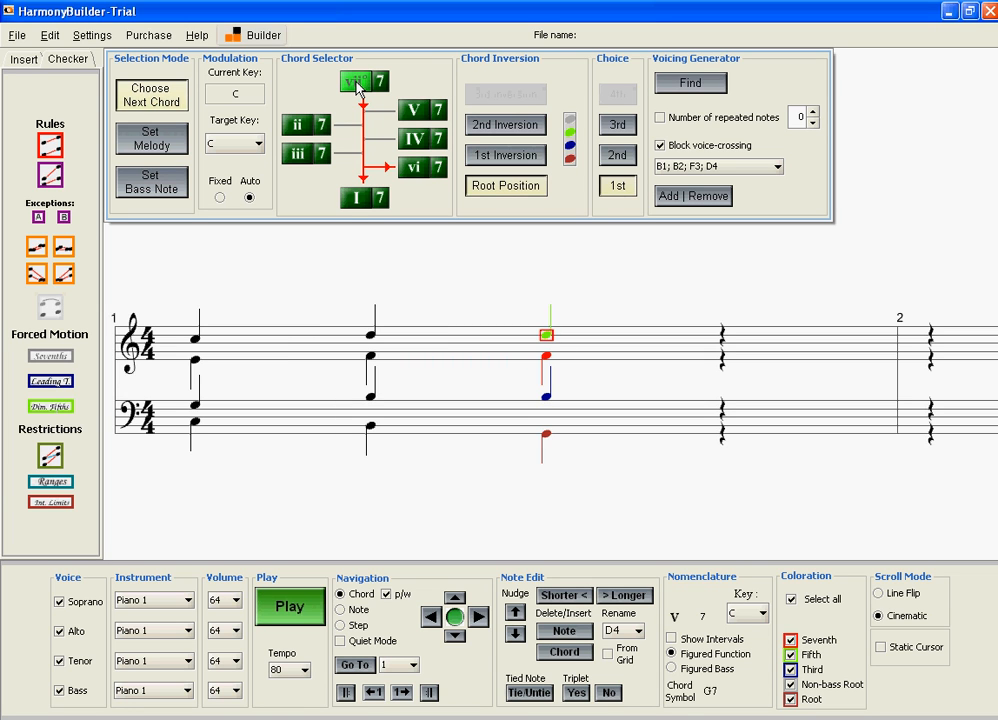
# Compare the doubling choices for a root-position I chord, and replace the third chord with the 1st-choice voicing C2; G2; E3; C4.
pyautogui.click(364, 202)
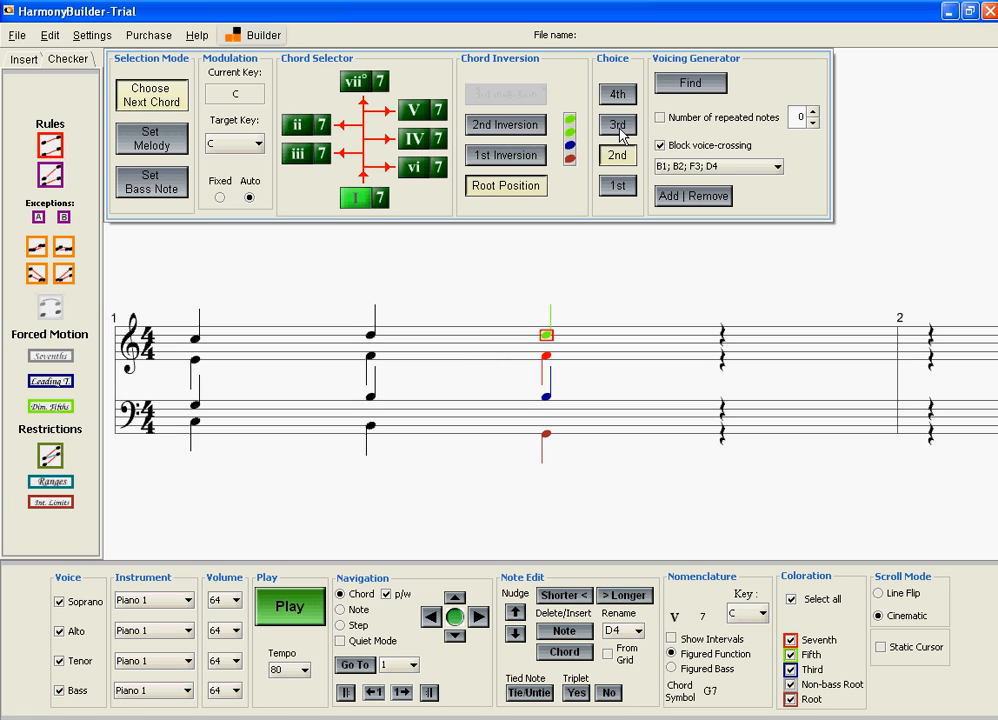
pyautogui.click(620, 132)
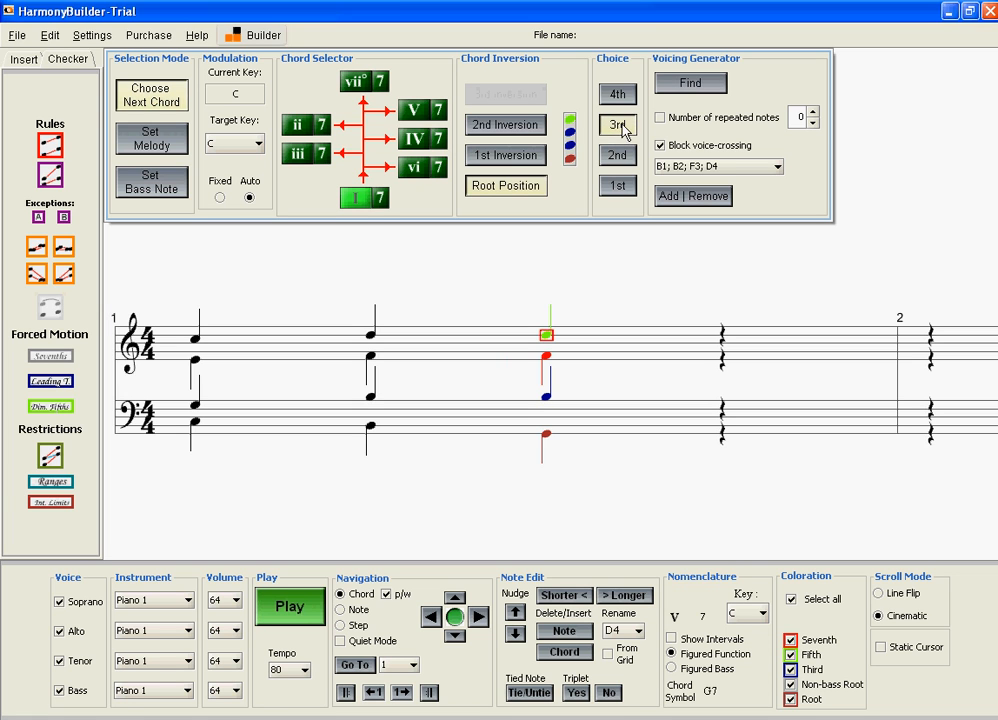
pyautogui.click(624, 103)
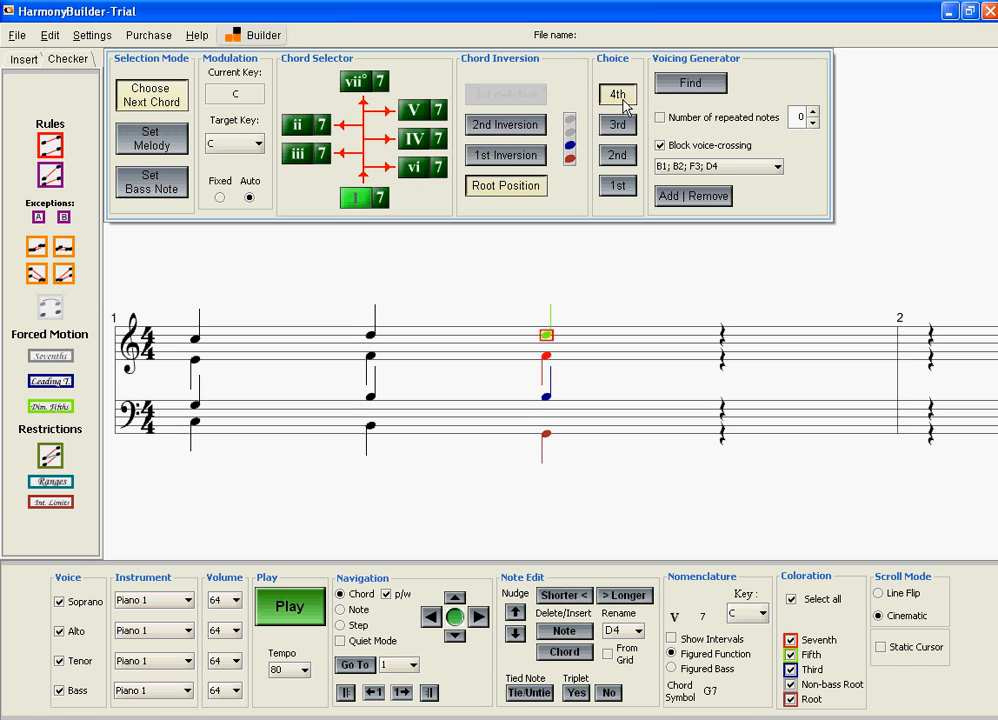
pyautogui.click(618, 188)
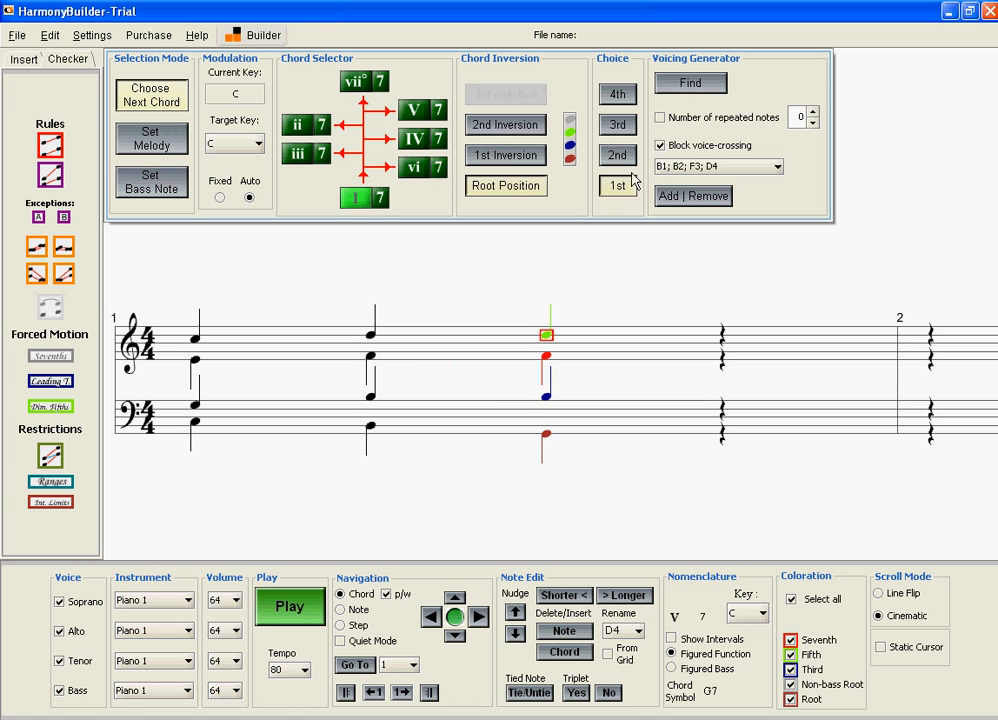
pyautogui.click(686, 86)
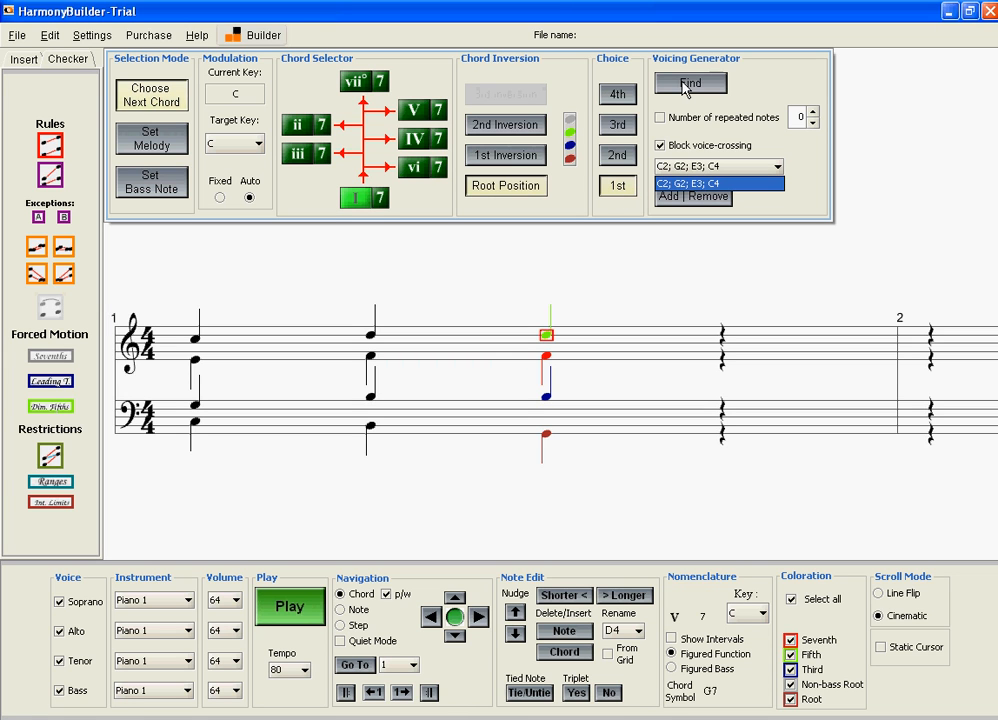
pyautogui.click(695, 183)
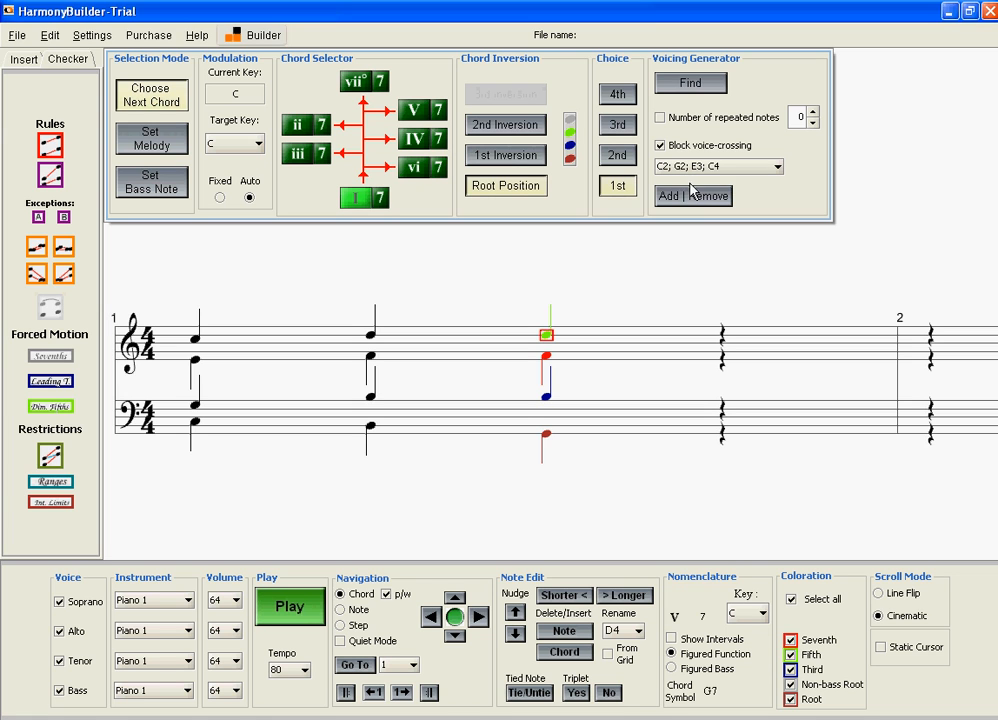
pyautogui.click(695, 197)
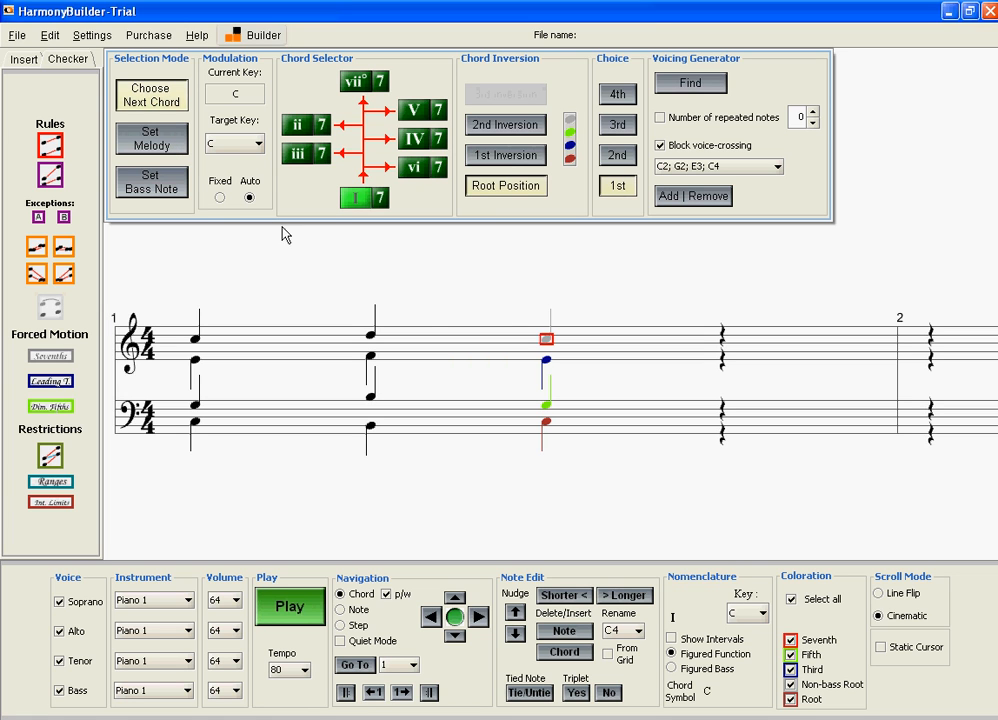
# Set the Builder to work from a given melody and raise the third chord's soprano to E4.
pyautogui.click(155, 148)
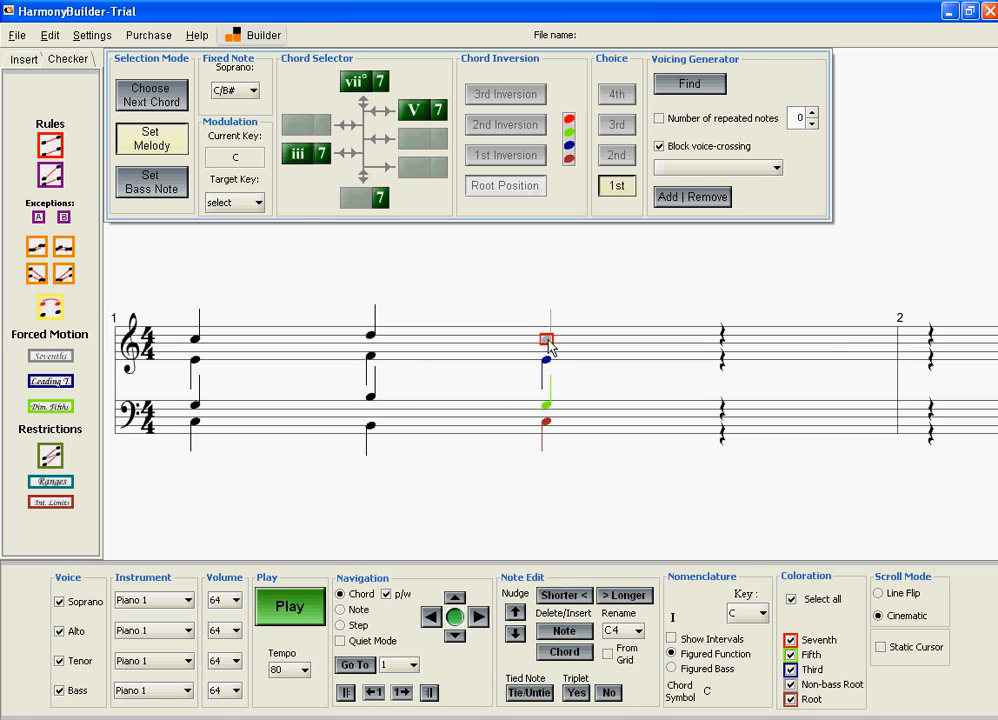
pyautogui.press('Up')
pyautogui.press('Up')
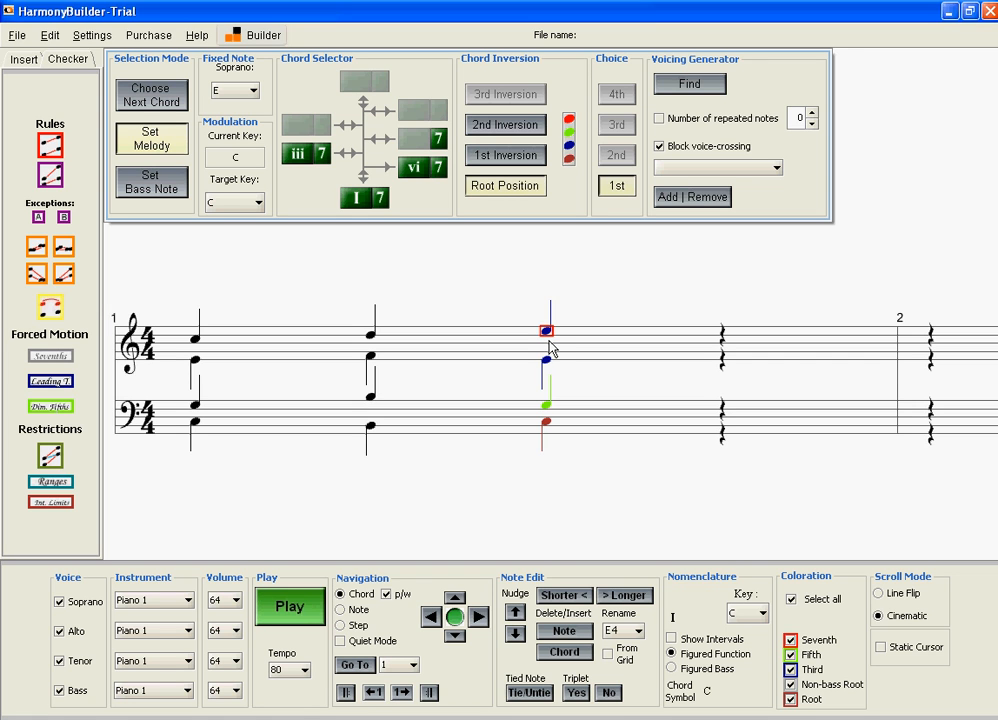
pyautogui.click(564, 631)
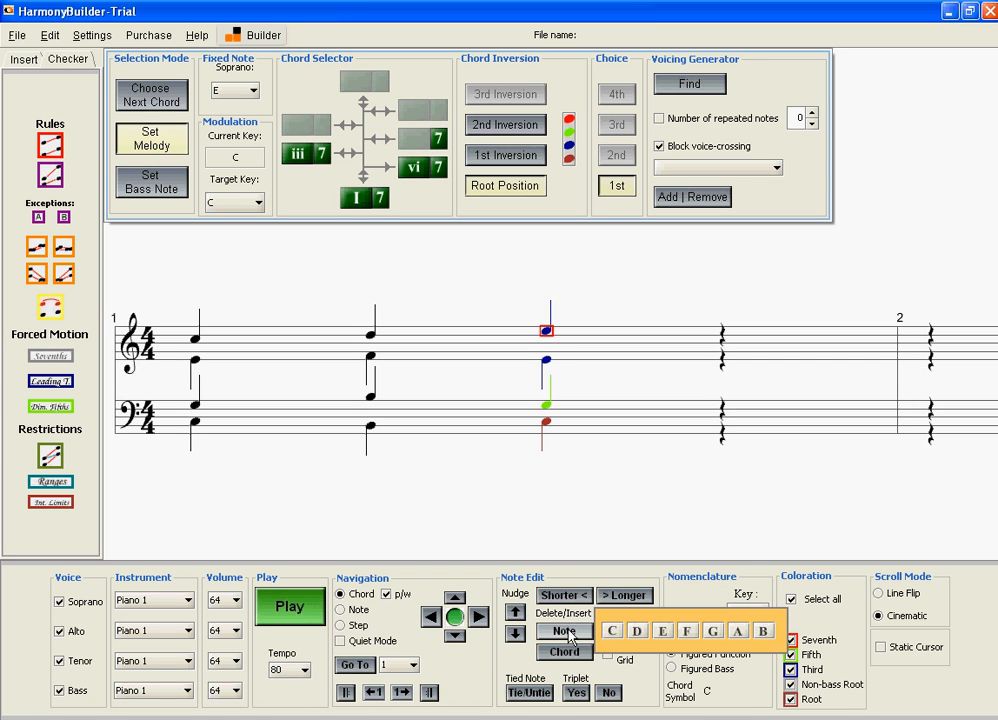
pyautogui.click(665, 632)
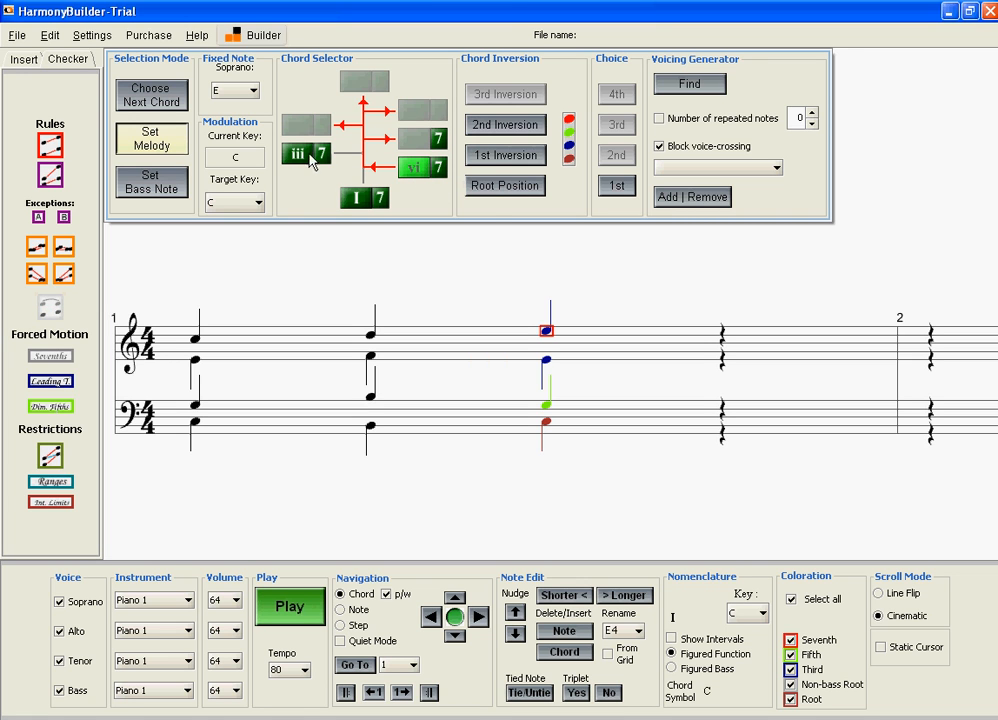
# Search for permitted vi chord voicings under the E4 soprano, trying root position, 1st inversion and 2nd inversion.
pyautogui.click(504, 189)
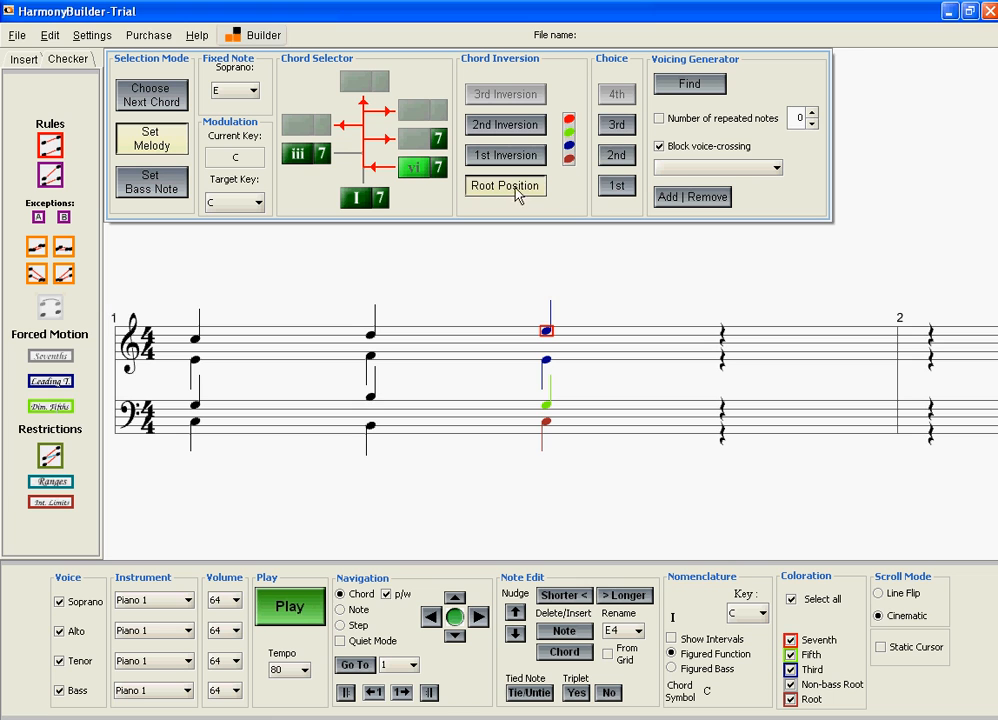
pyautogui.click(612, 186)
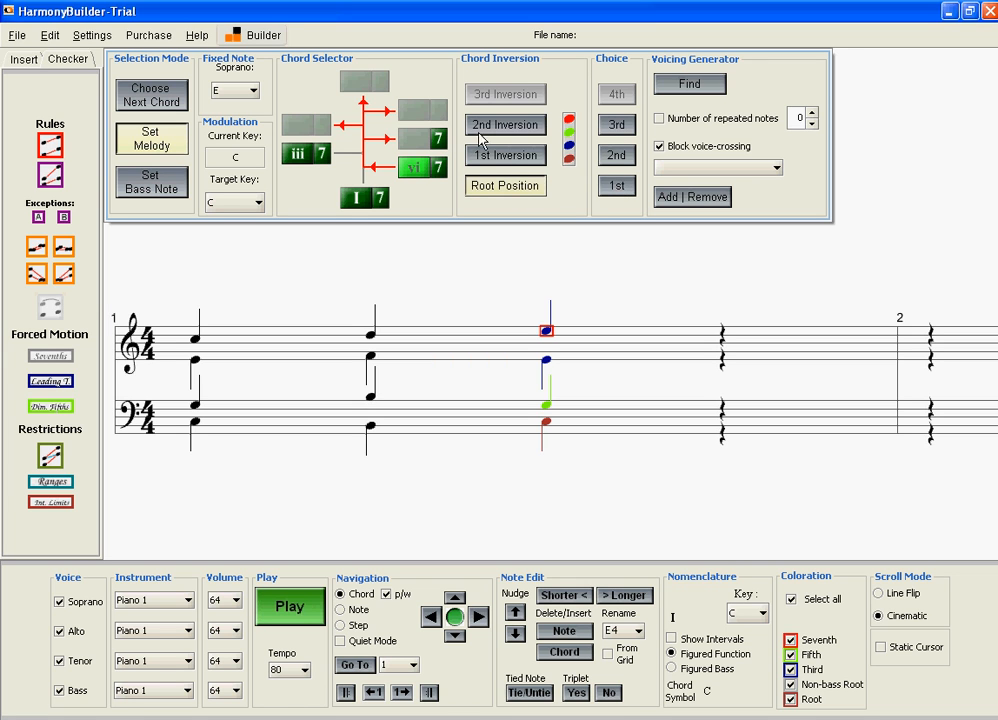
pyautogui.click(673, 88)
pyautogui.click(614, 157)
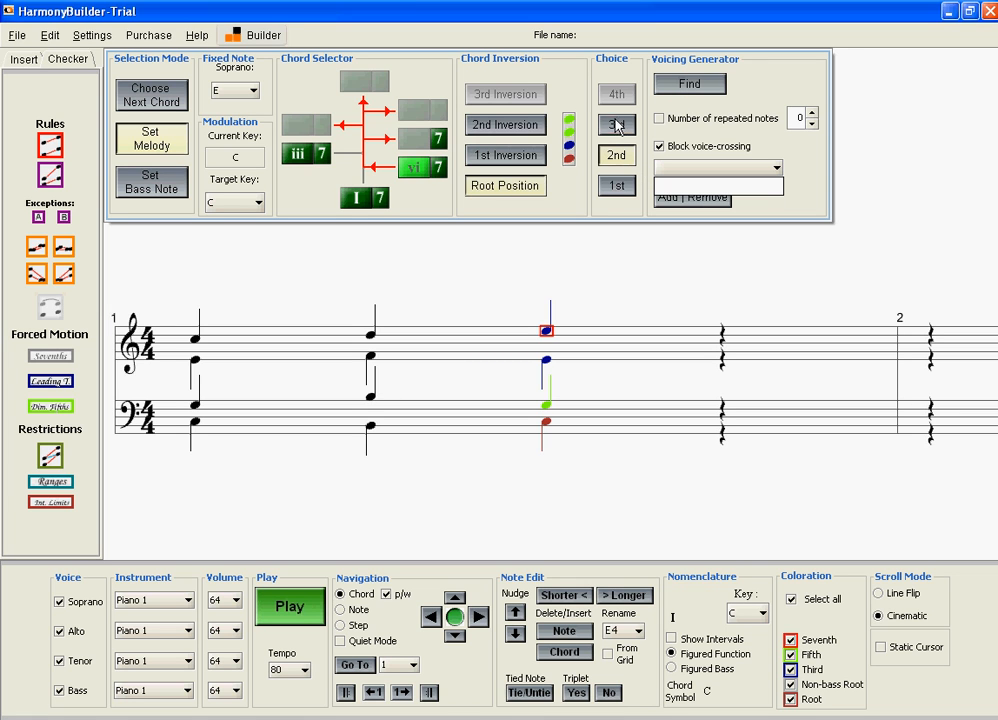
pyautogui.click(677, 90)
pyautogui.click(540, 155)
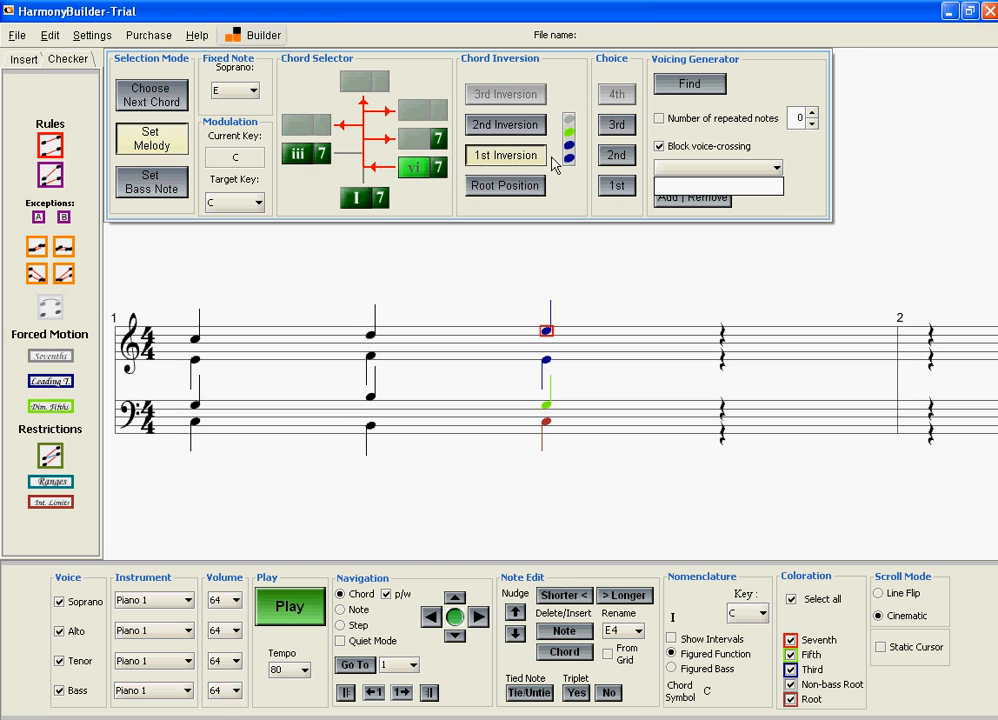
pyautogui.click(505, 124)
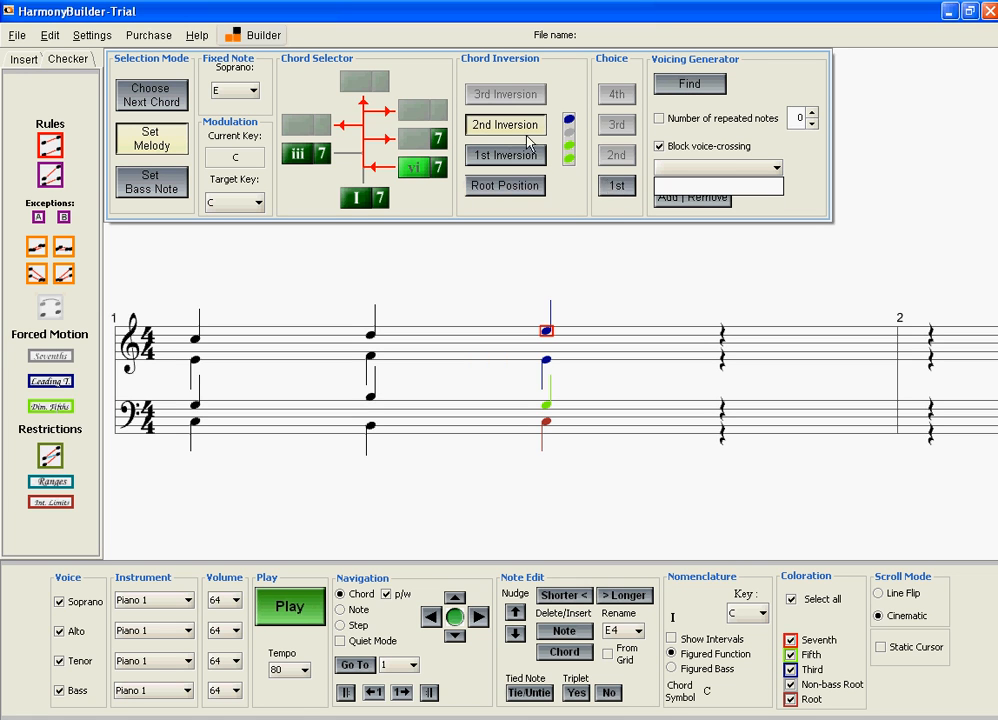
pyautogui.click(690, 86)
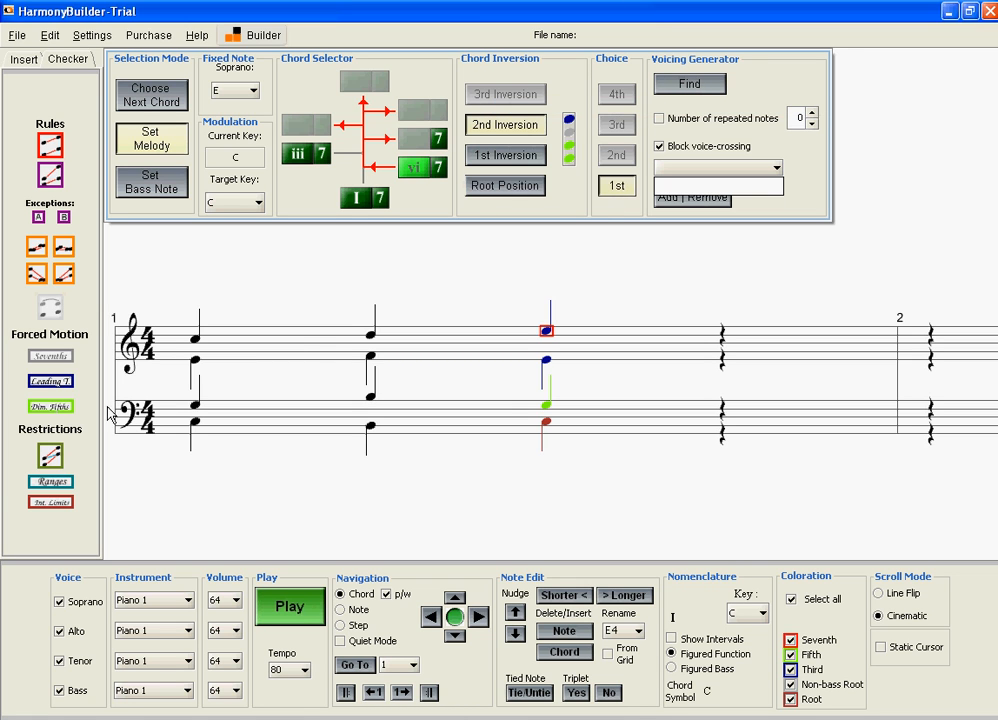
# Turn off the leading-tone and diminished-fifth forced-motion checks while searching for vi chord voicings under E4.
pyautogui.click(55, 381)
pyautogui.click(682, 86)
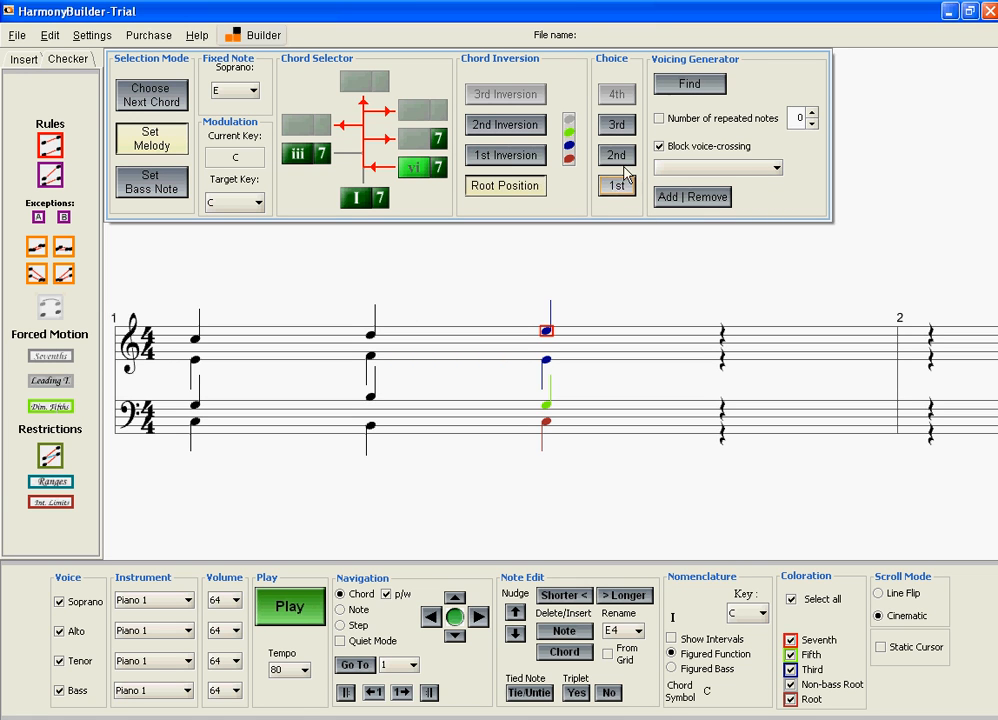
pyautogui.click(628, 156)
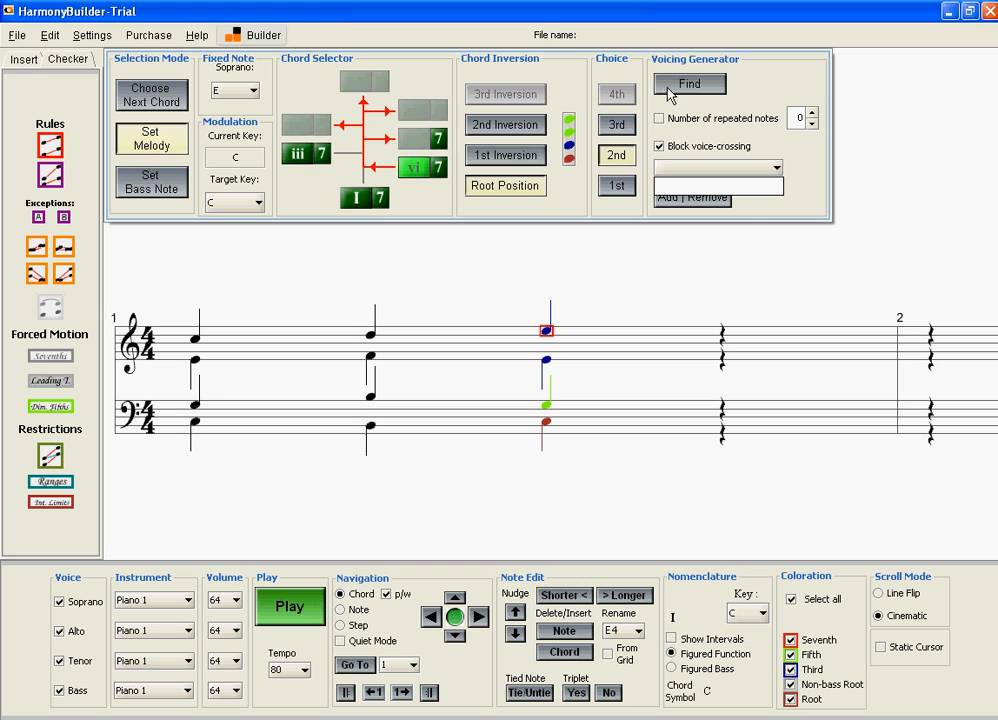
pyautogui.click(55, 382)
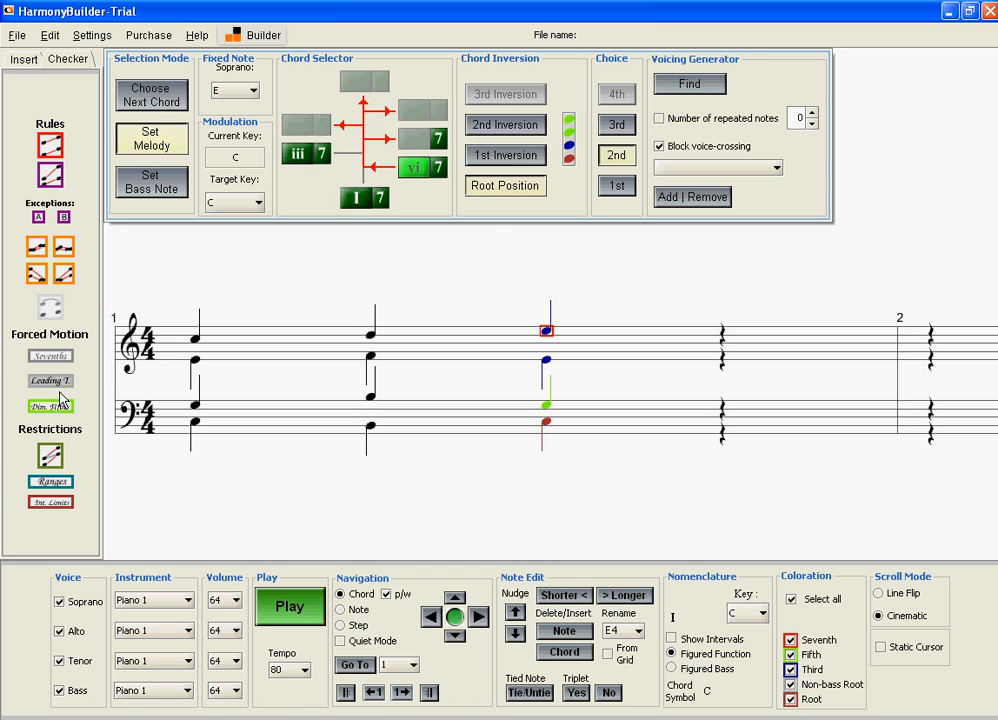
# Find the 1st-choice voicings for the root-position vi chord and replace the third chord with A1; C3; A3; E4.
pyautogui.click(689, 83)
pyautogui.click(679, 186)
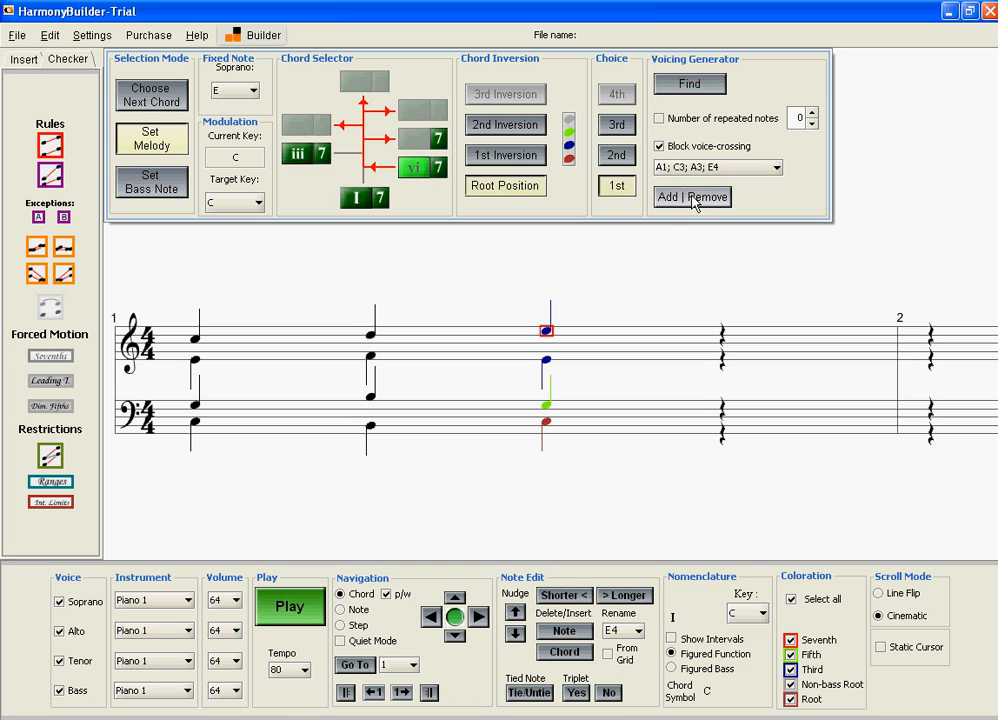
pyautogui.click(696, 199)
pyautogui.click(696, 199)
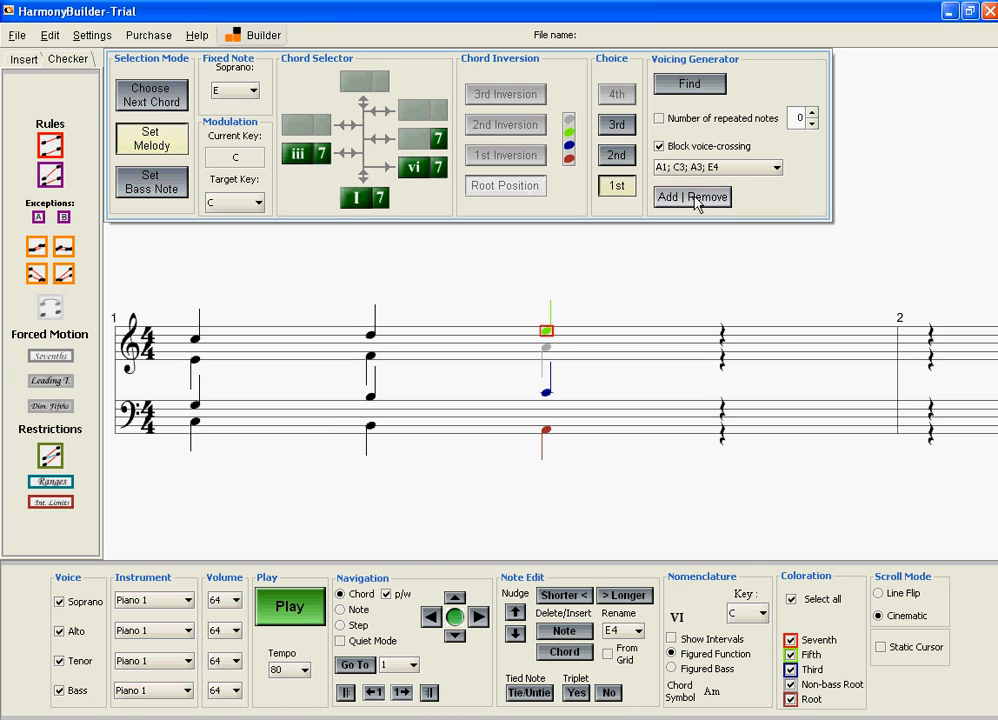
# Turn the leading-tone and diminished-fifth checks back on and check the second chord's forced motions into the third chord.
pyautogui.click(53, 381)
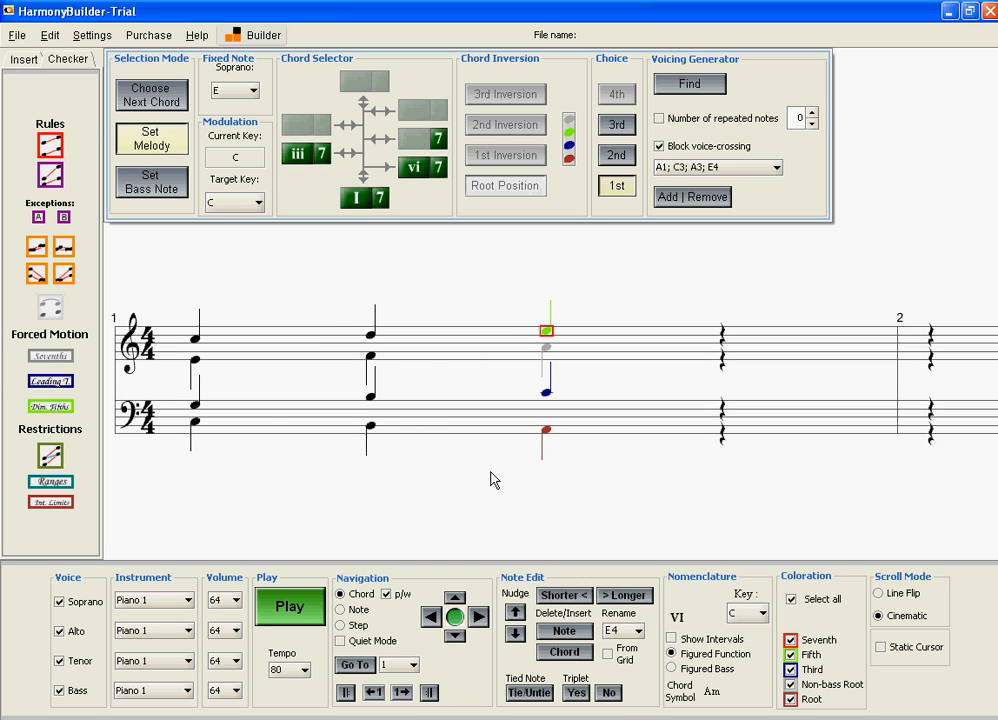
pyautogui.press('Left')
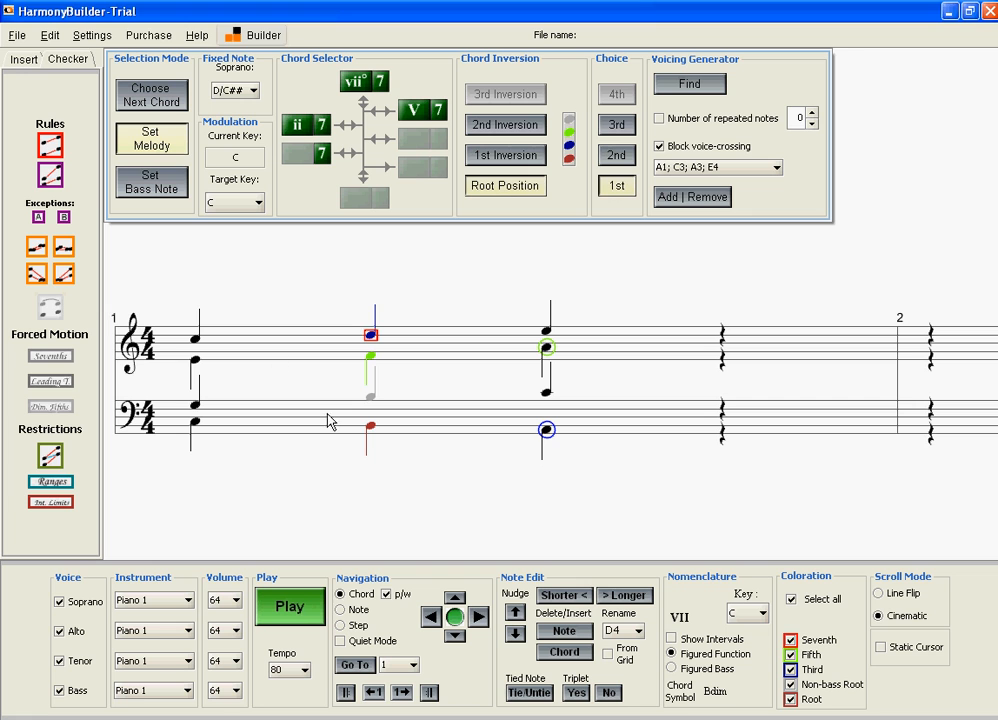
# Set the Builder to work from a given bass note and enter A1 as the bass on the fourth beat.
pyautogui.click(168, 190)
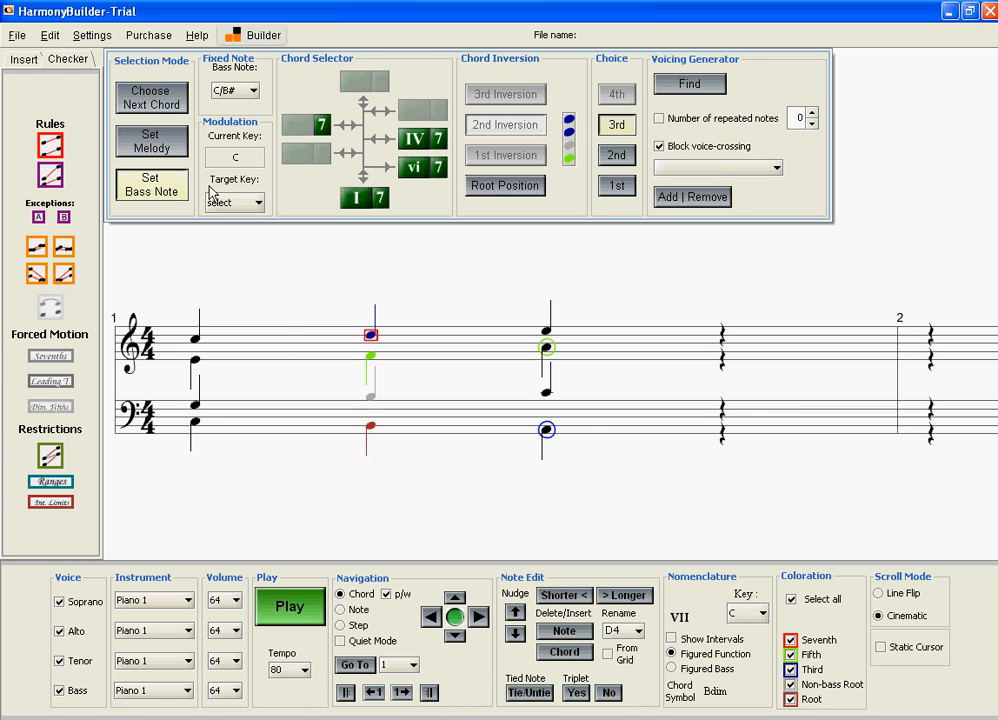
pyautogui.click(593, 436)
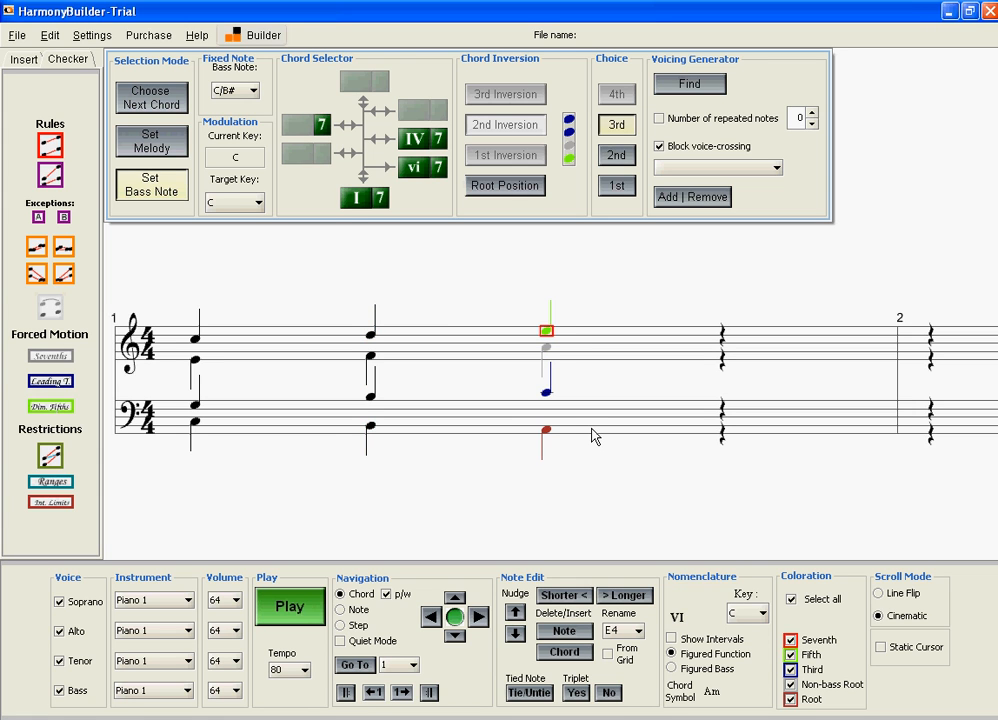
pyautogui.click(593, 436)
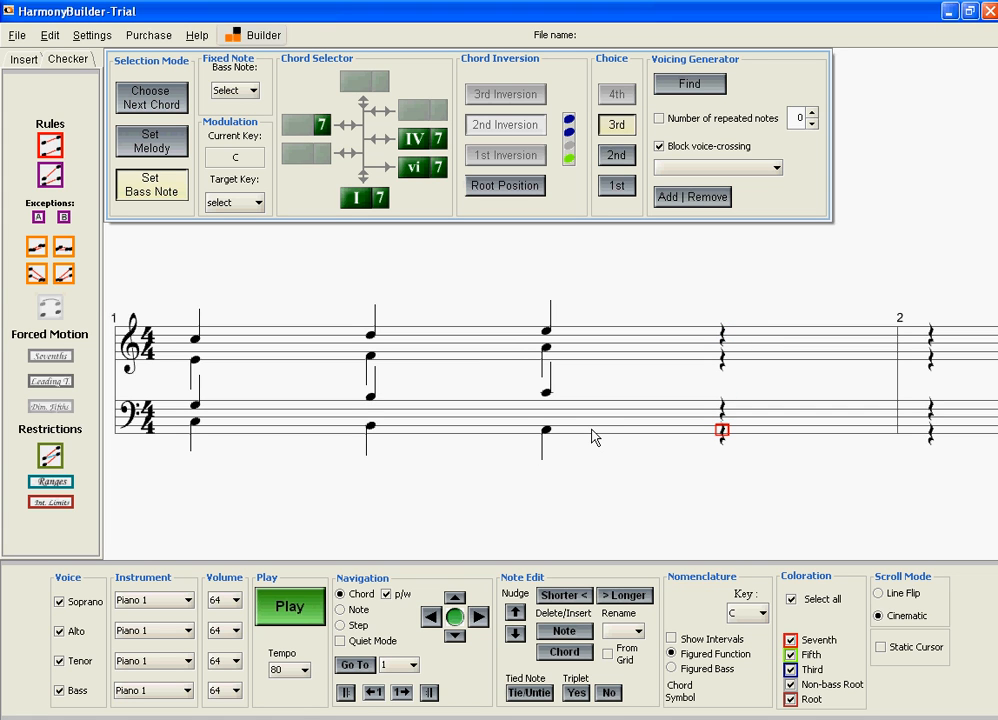
pyautogui.press('a')
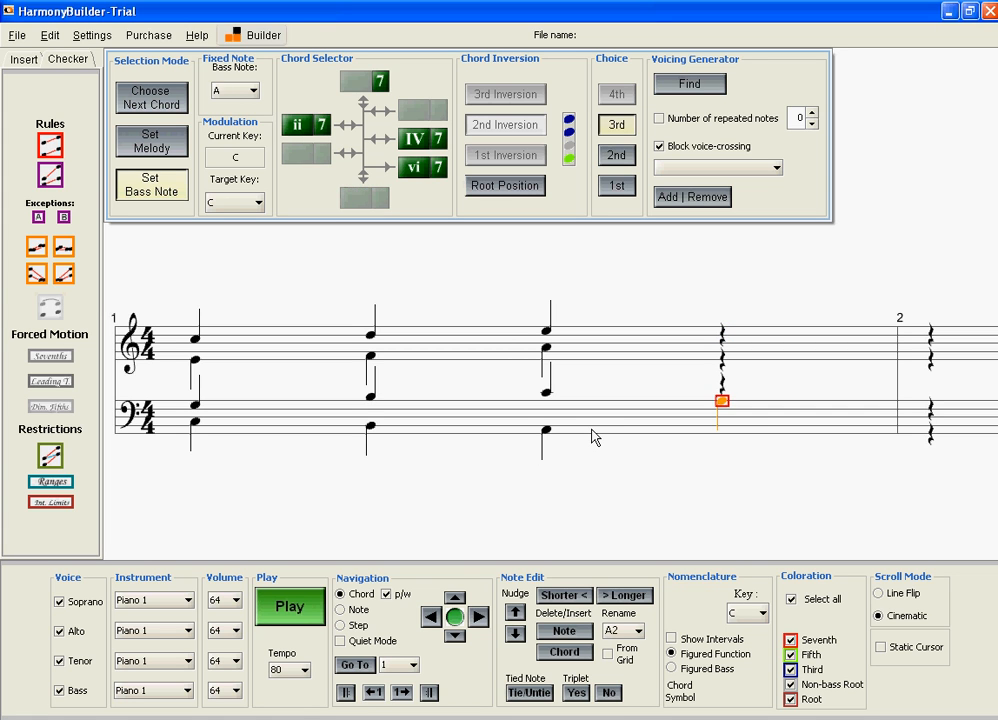
pyautogui.hotkey('ctrl', 'Down')
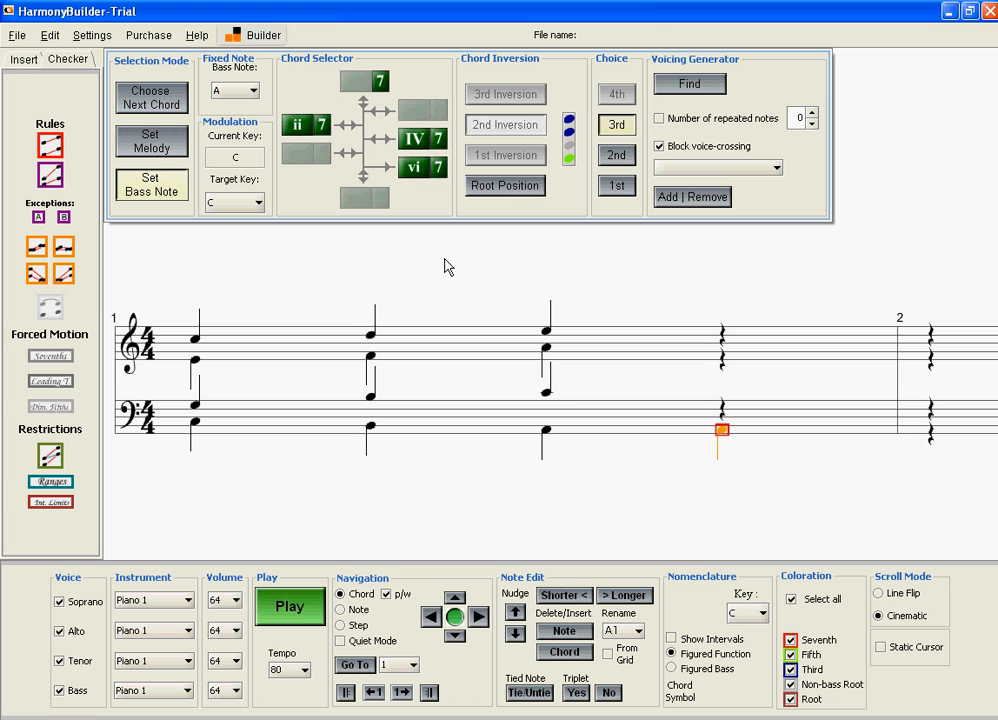
# Find the 1st-choice voicings for a first-inversion IV chord over the A1 bass and add A1; C3; F3; F4.
pyautogui.click(416, 144)
pyautogui.click(618, 185)
pyautogui.click(688, 84)
pyautogui.click(693, 190)
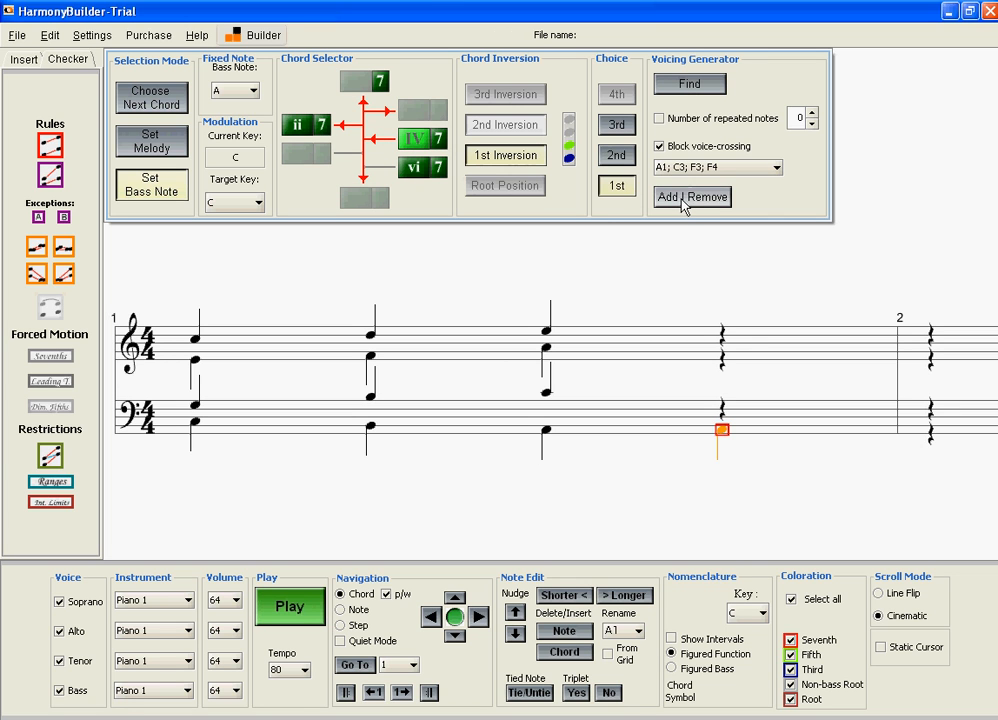
pyautogui.click(688, 197)
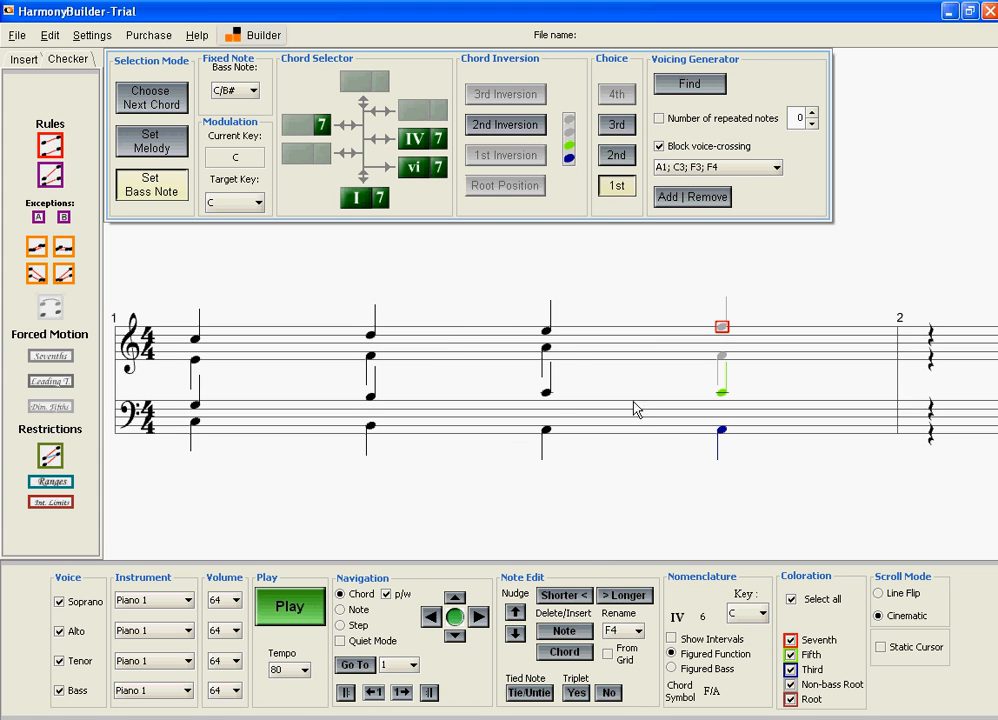
# Split the third chord's alto note into an eighth and two sixteenths, and raise the first sixteenth to B3.
pyautogui.click(548, 353)
pyautogui.moveTo(548, 353); pyautogui.dragTo(639, 356)
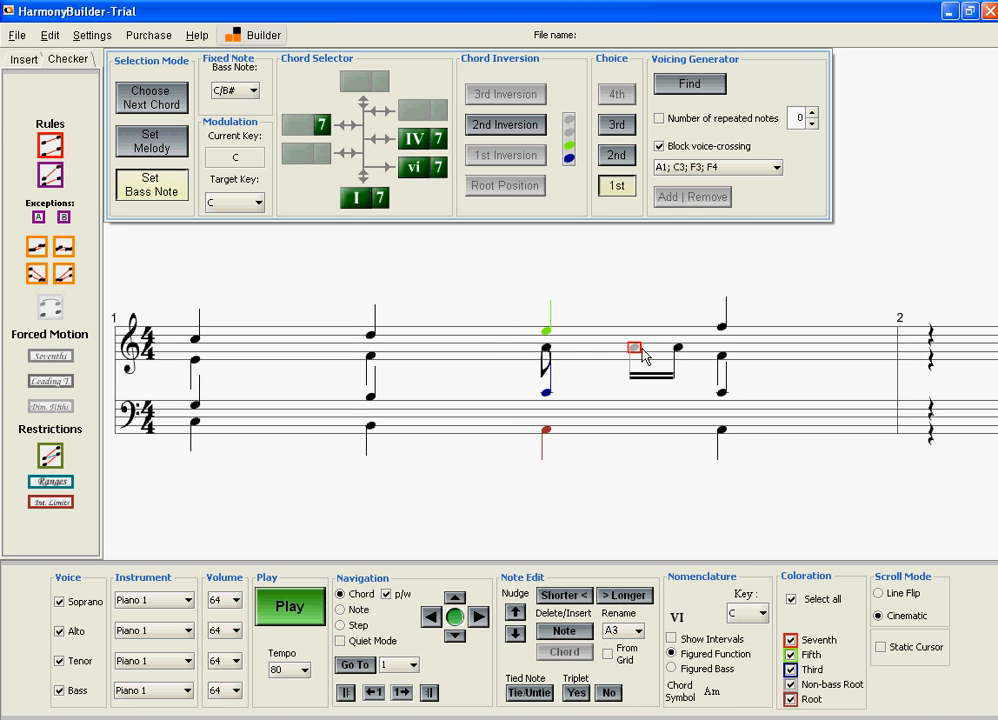
pyautogui.press('Up')
pyautogui.press('Up')
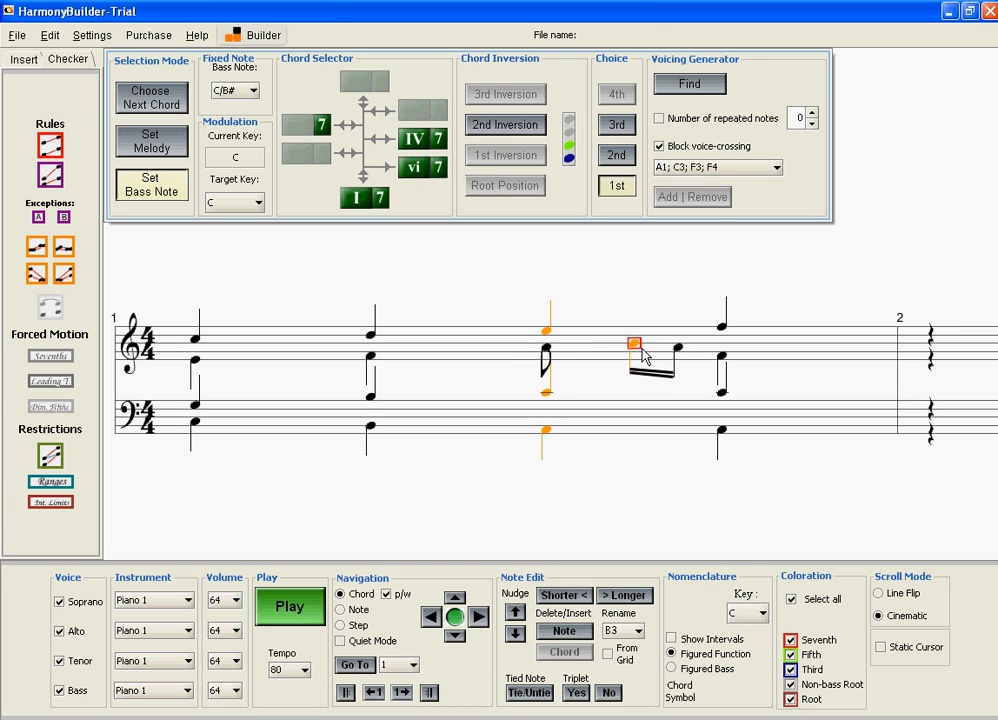
# Turn the third chord's soprano E4 into an eighth-note triplet.
pyautogui.click(546, 331)
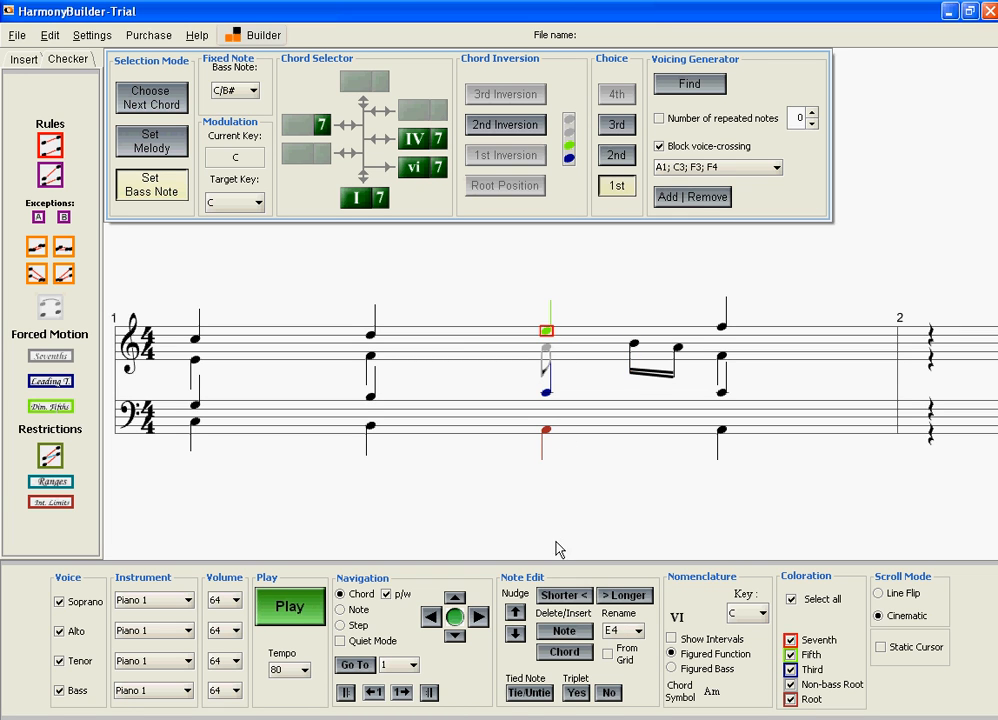
pyautogui.click(575, 692)
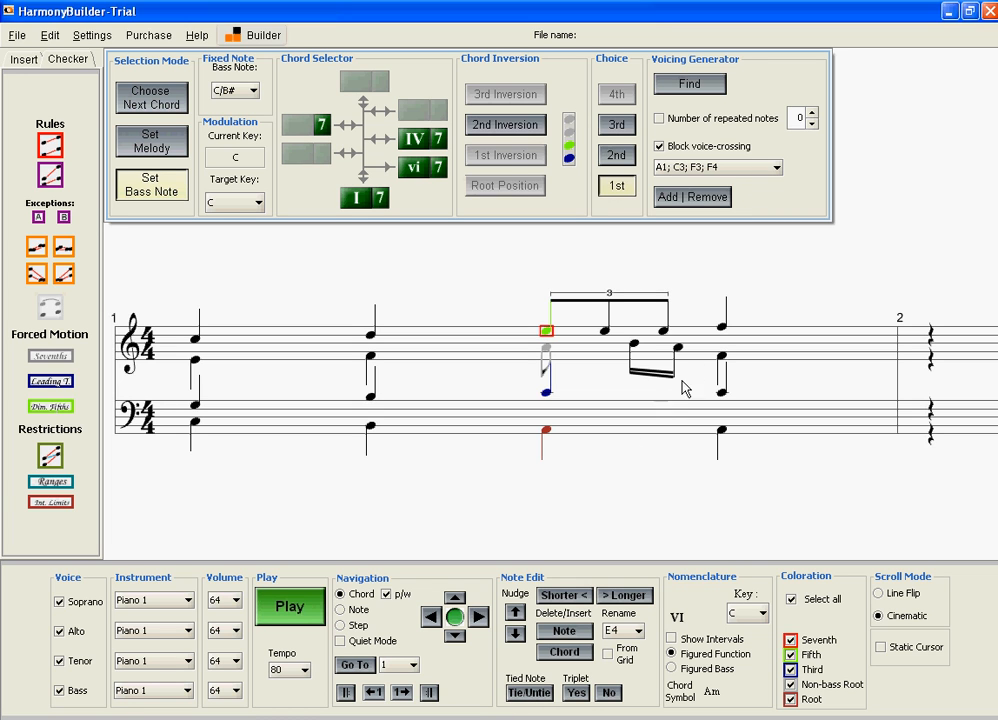
# Tie the third chord's bass A1 to the bass note of the fourth chord.
pyautogui.click(549, 434)
pyautogui.click(536, 690)
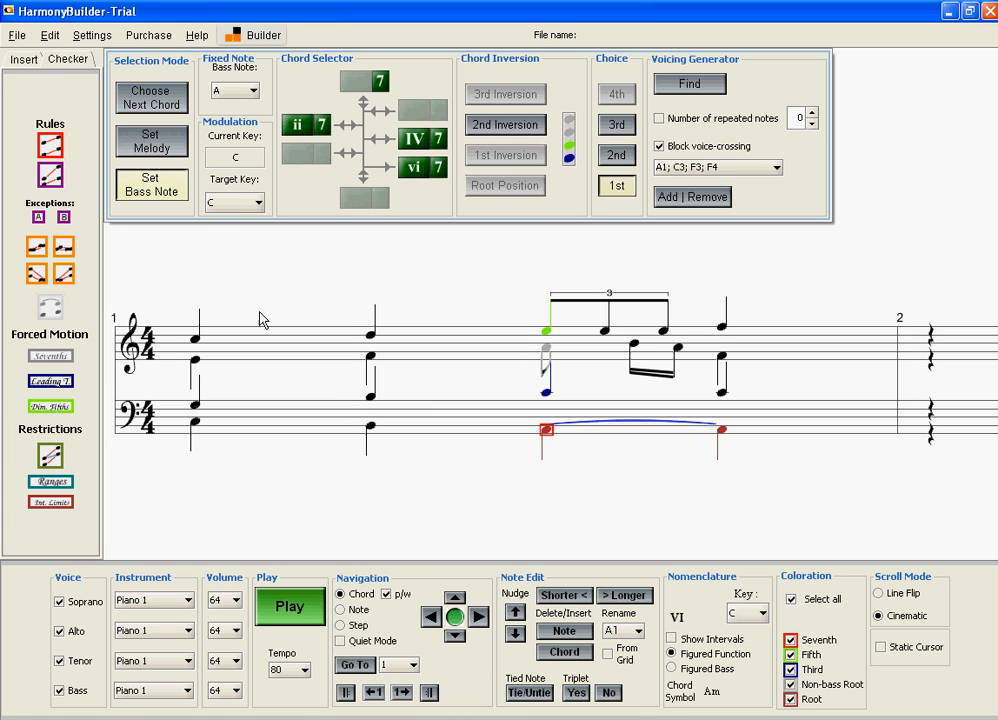
pyautogui.click(15, 36)
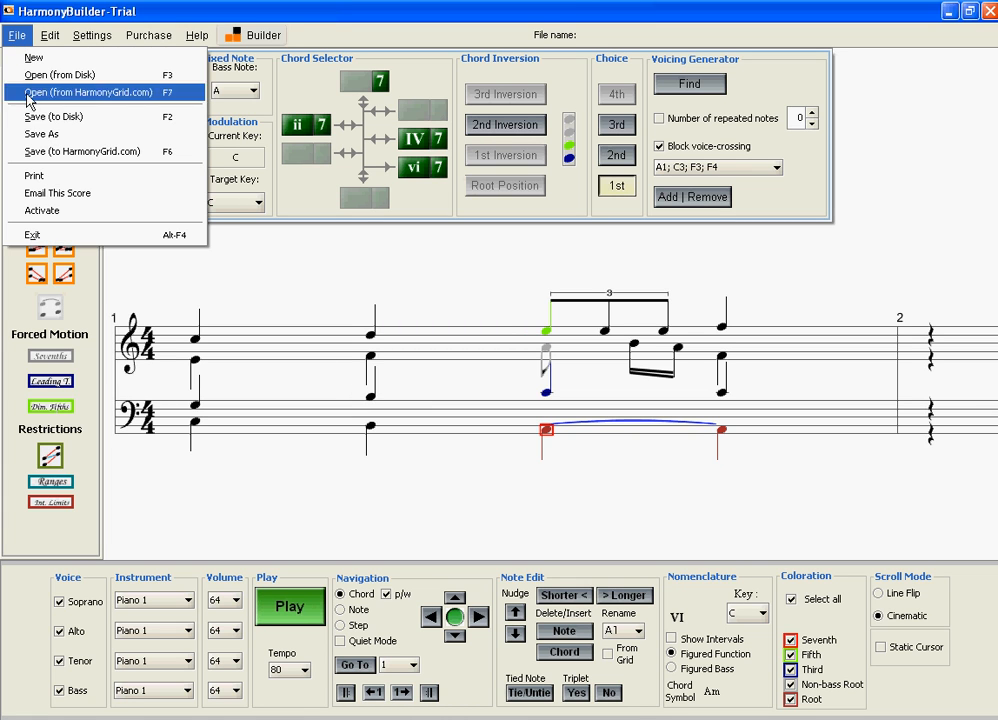
pyautogui.click(75, 160)
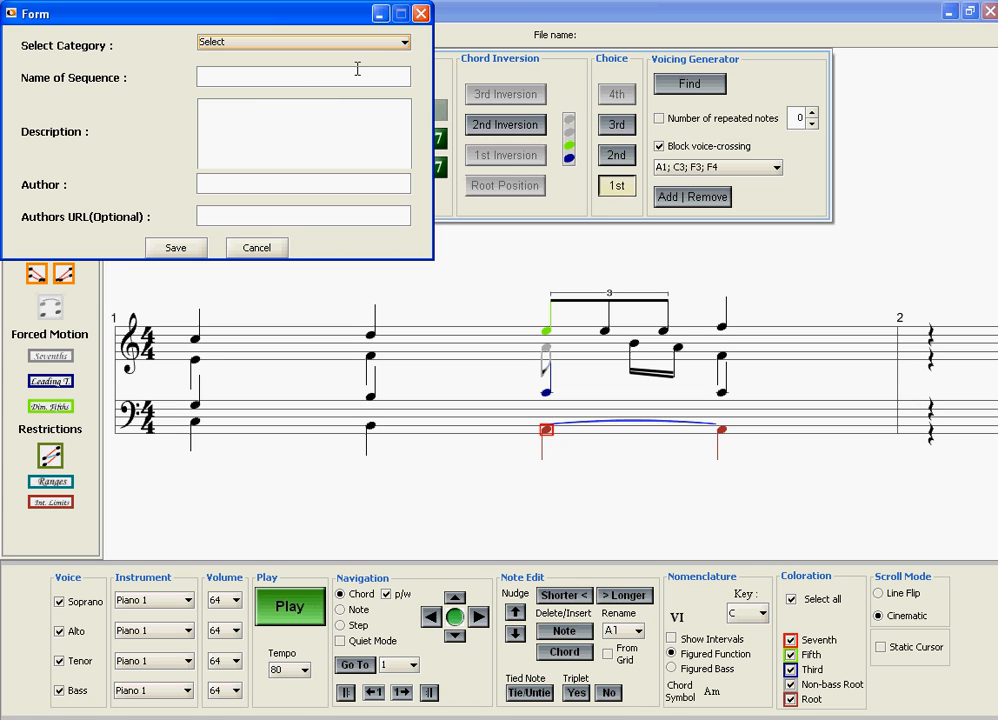
pyautogui.click(404, 43)
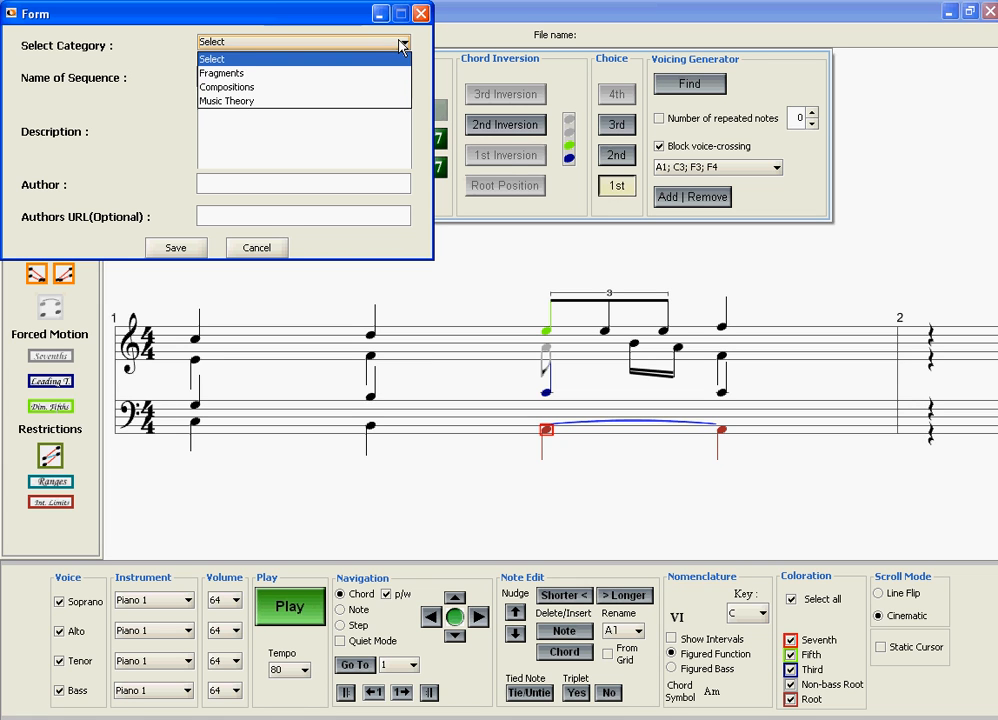
pyautogui.click(249, 76)
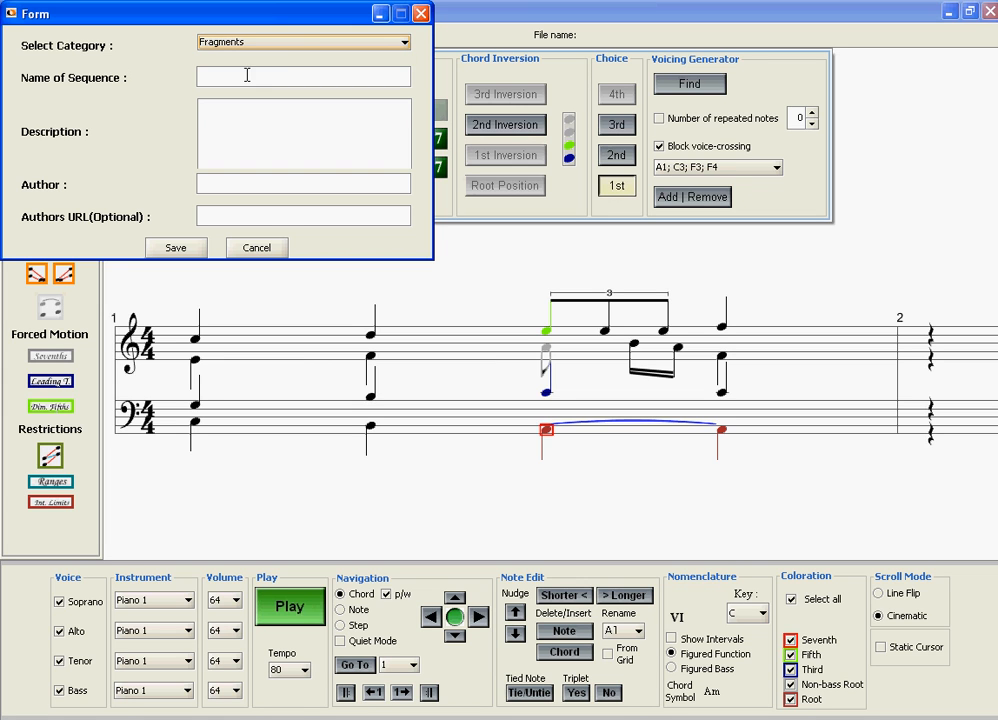
pyautogui.click(258, 248)
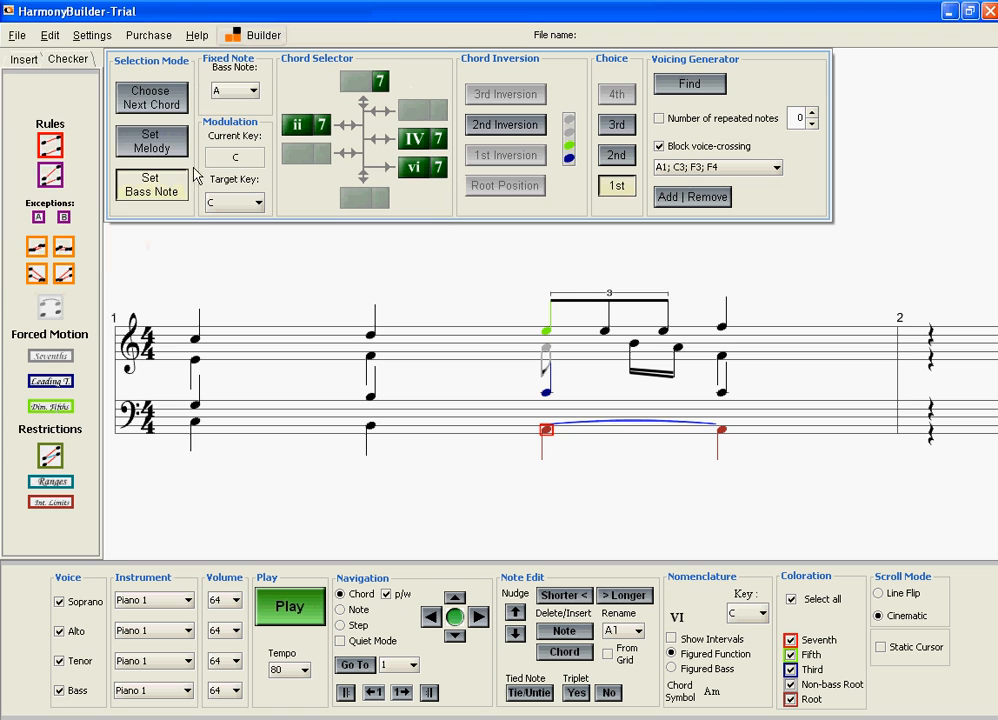
# Browse the HarmonyGrid.com archive's Music Theory sequences and those in the Fragments category, and close the listing.
pyautogui.click(17, 35)
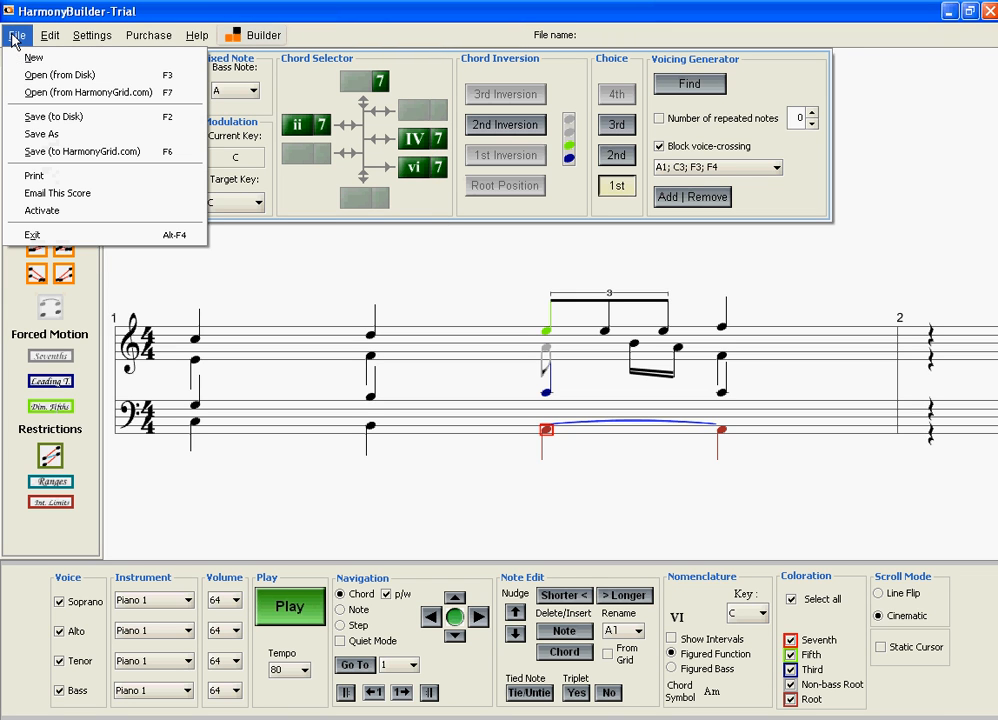
pyautogui.click(60, 95)
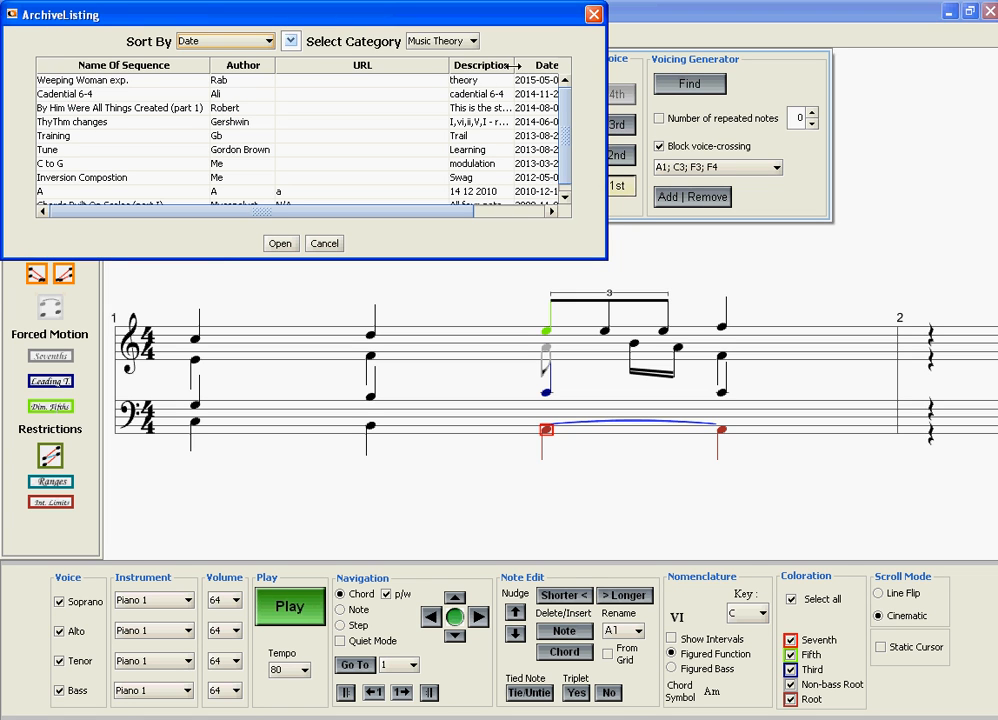
pyautogui.scroll(-1, 555, 130)
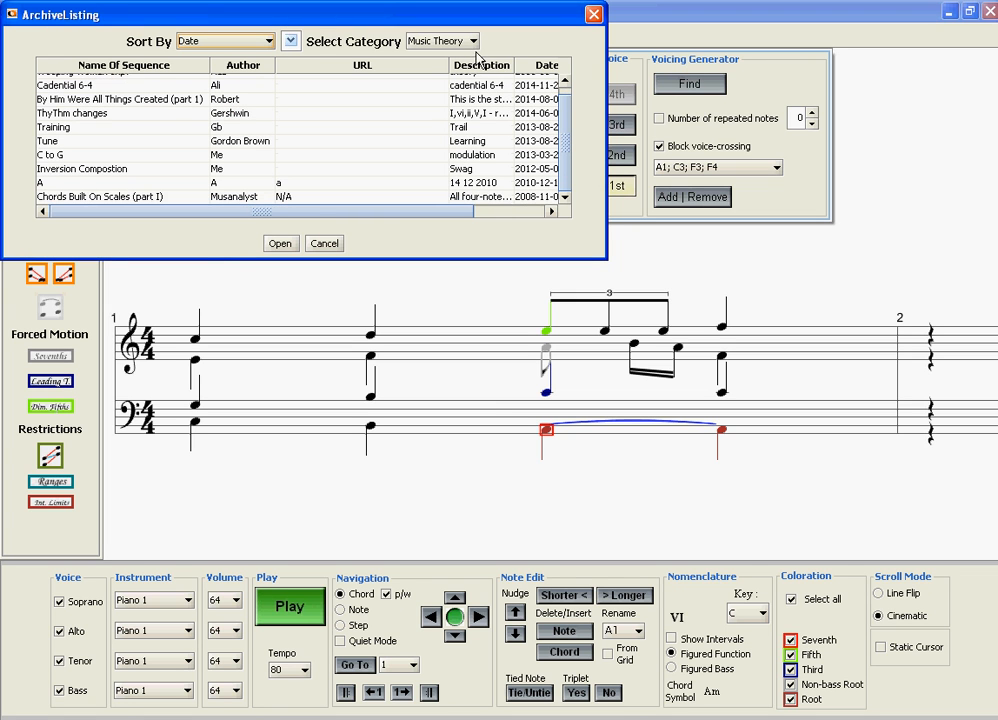
pyautogui.scroll(1, 563, 118)
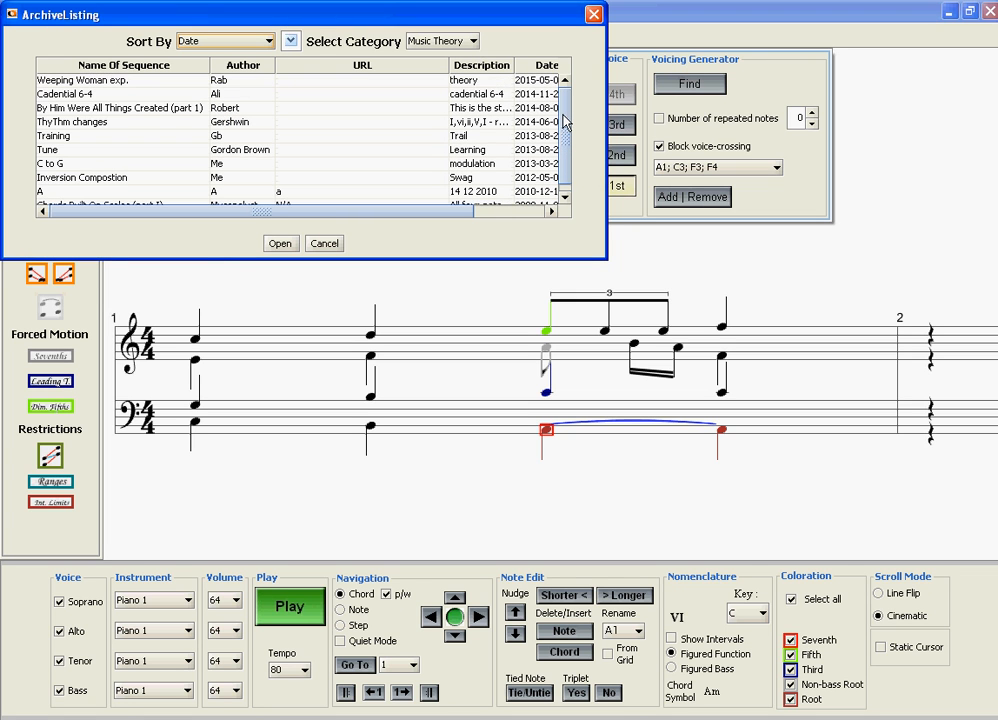
pyautogui.click(474, 40)
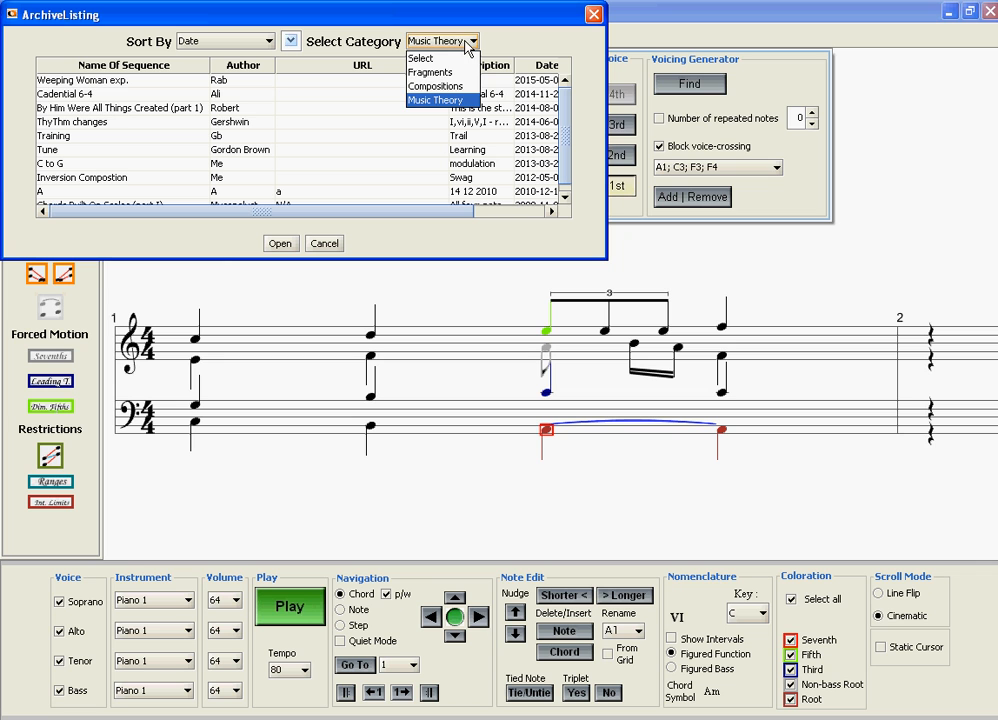
pyautogui.click(451, 73)
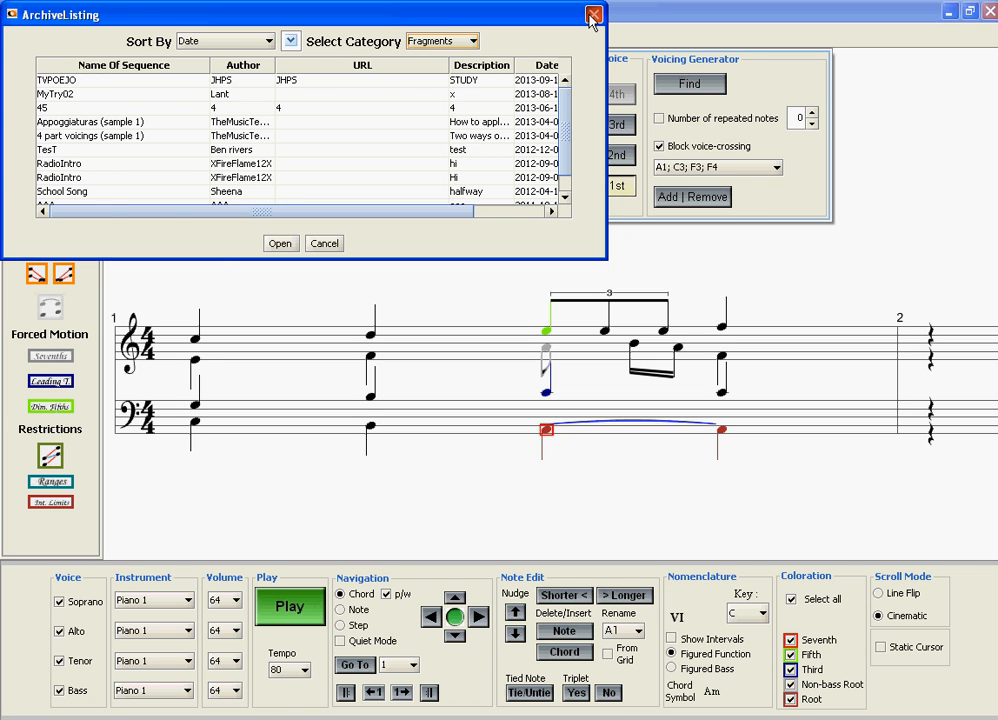
pyautogui.click(593, 15)
# Examine the form for e-mailing this score and dismiss it without sending.
pyautogui.click(17, 35)
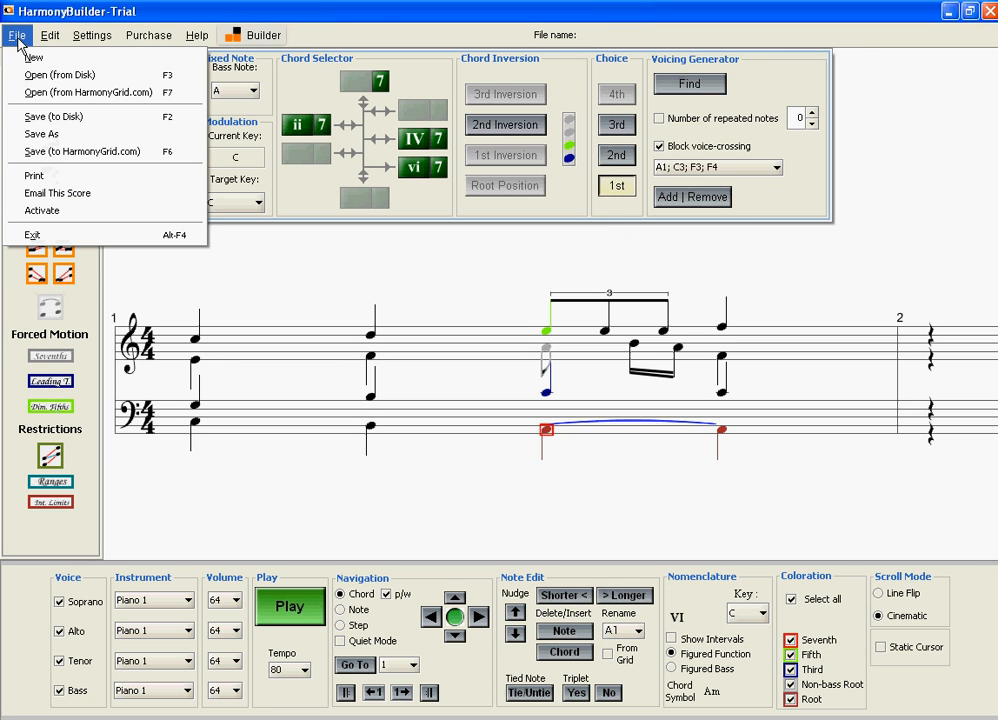
pyautogui.click(65, 194)
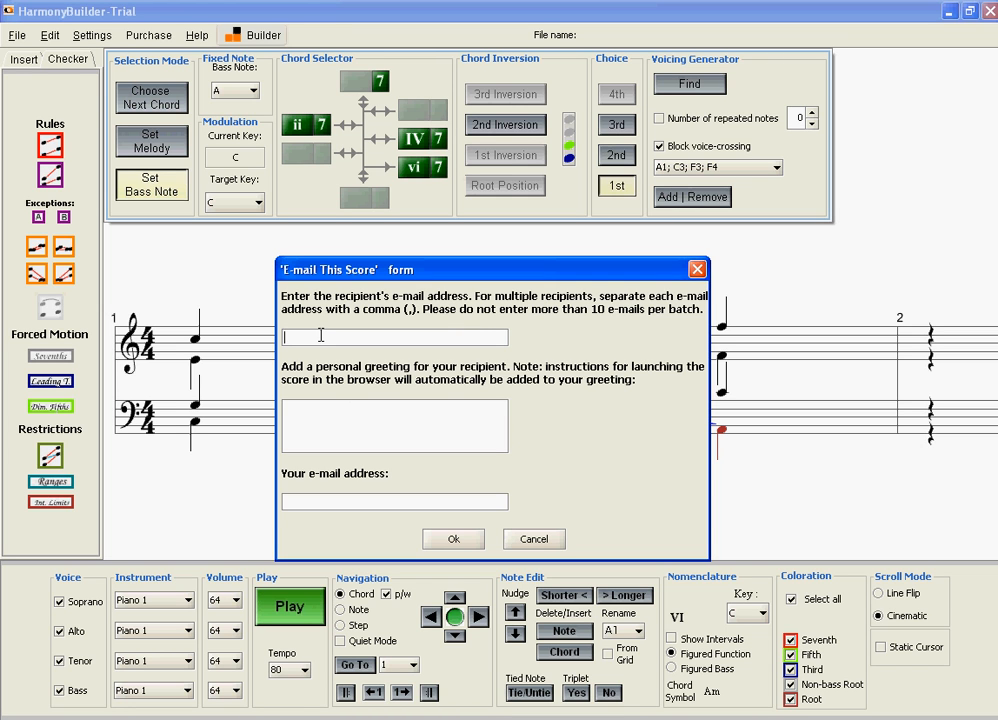
pyautogui.press('Escape')
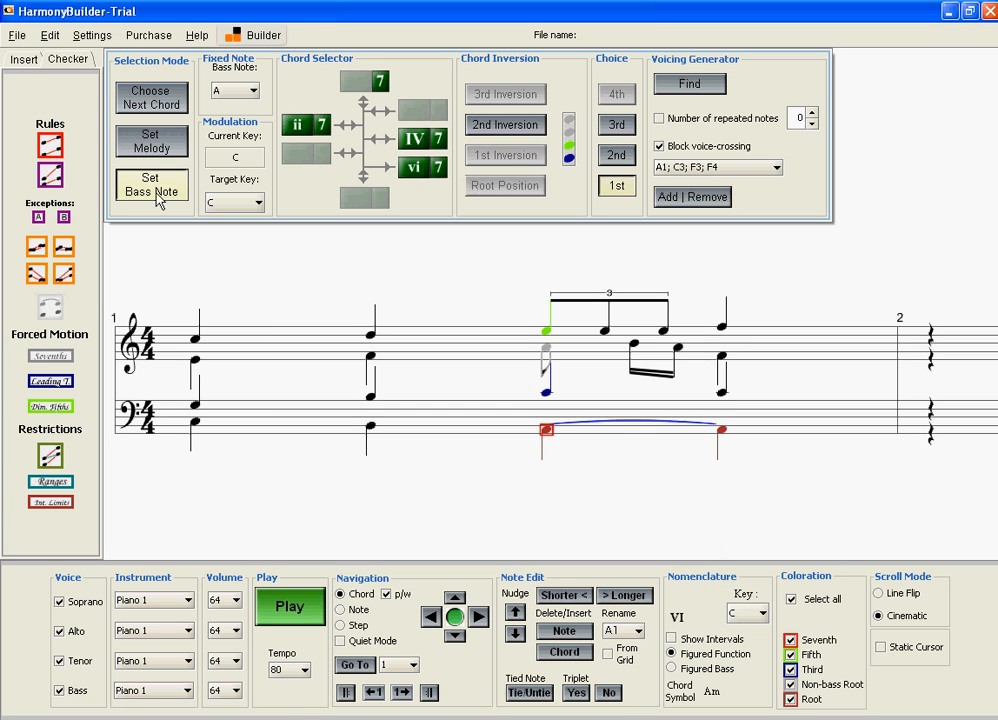
pyautogui.click(84, 36)
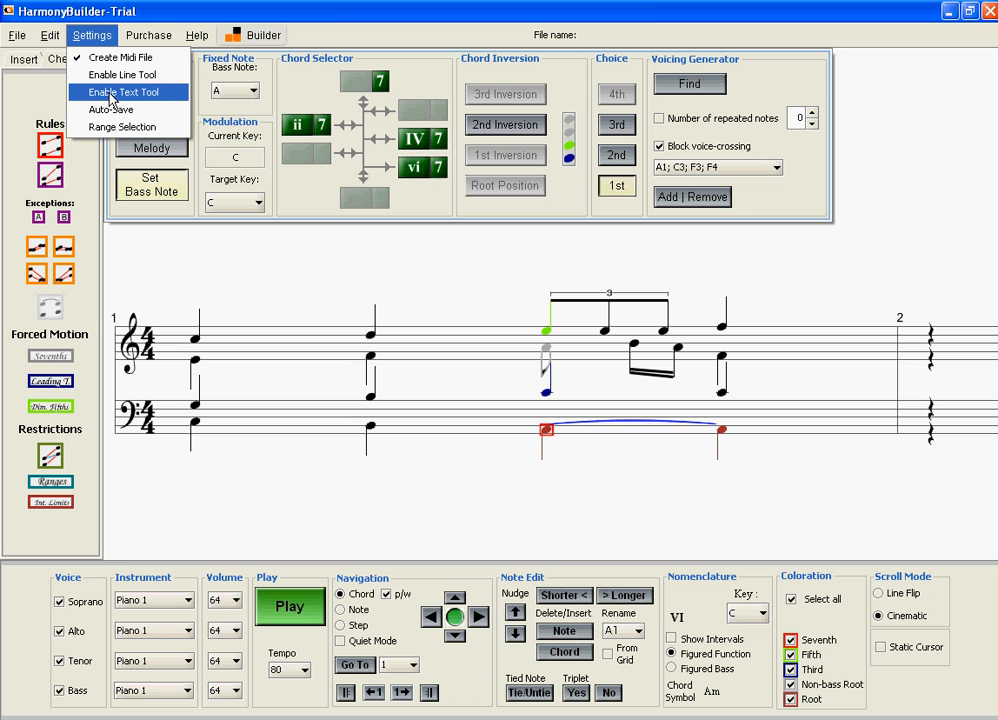
pyautogui.moveTo(147, 40)
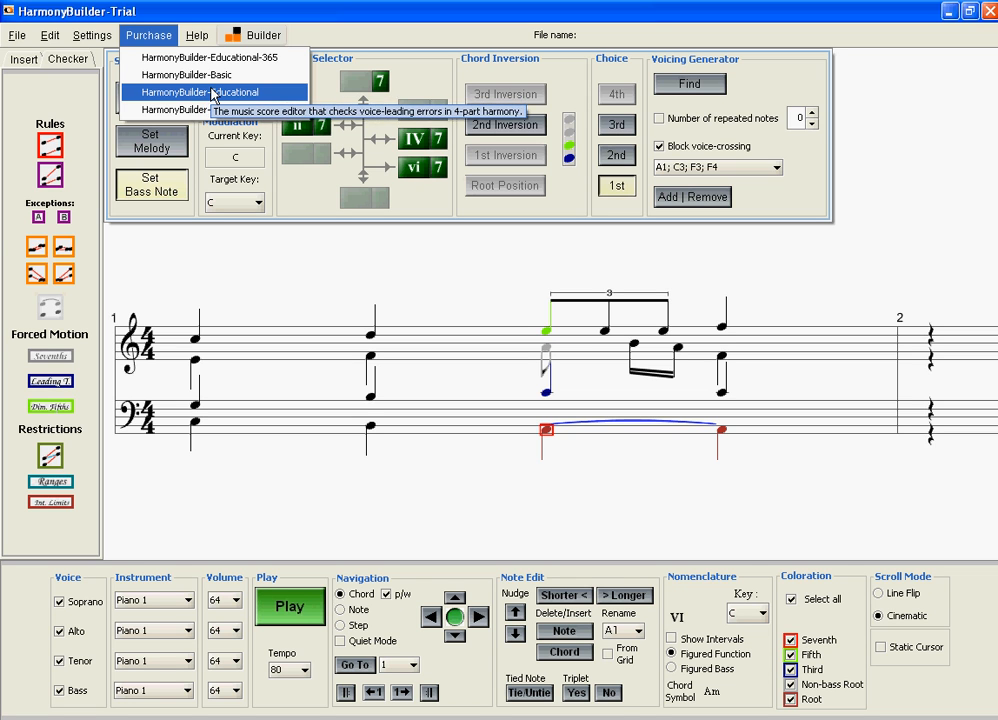
pyautogui.moveTo(16, 38)
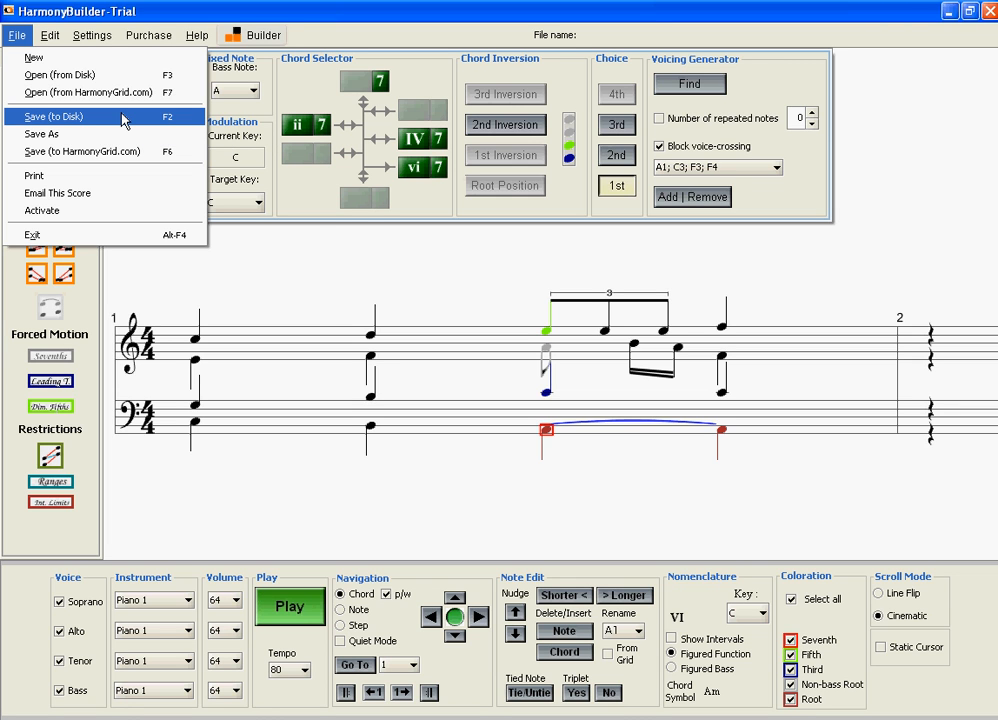
pyautogui.click(352, 289)
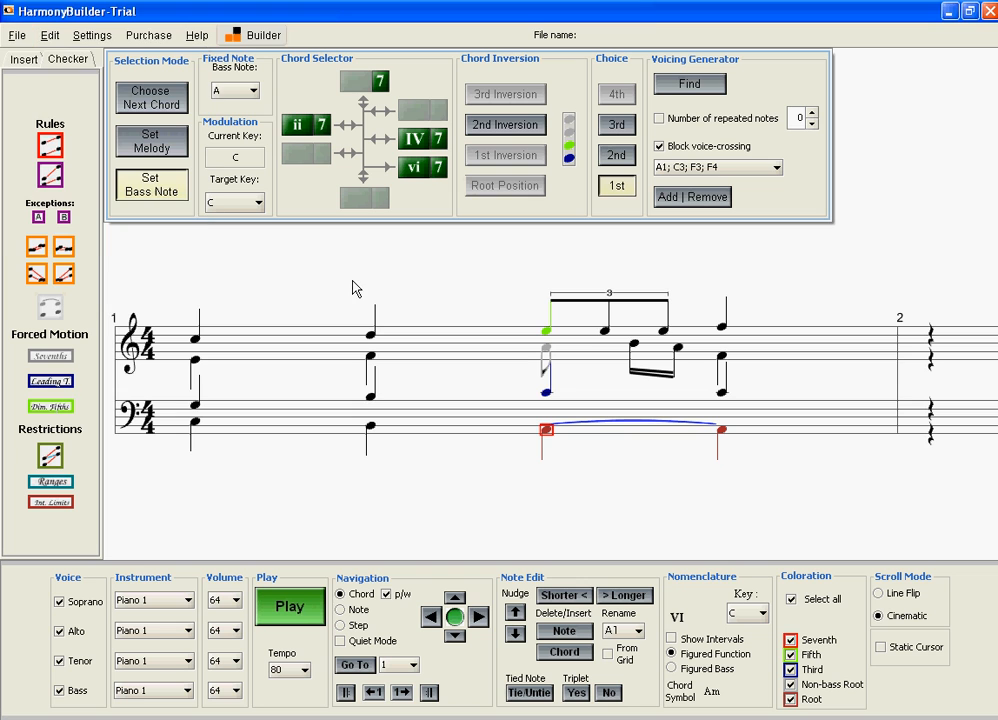